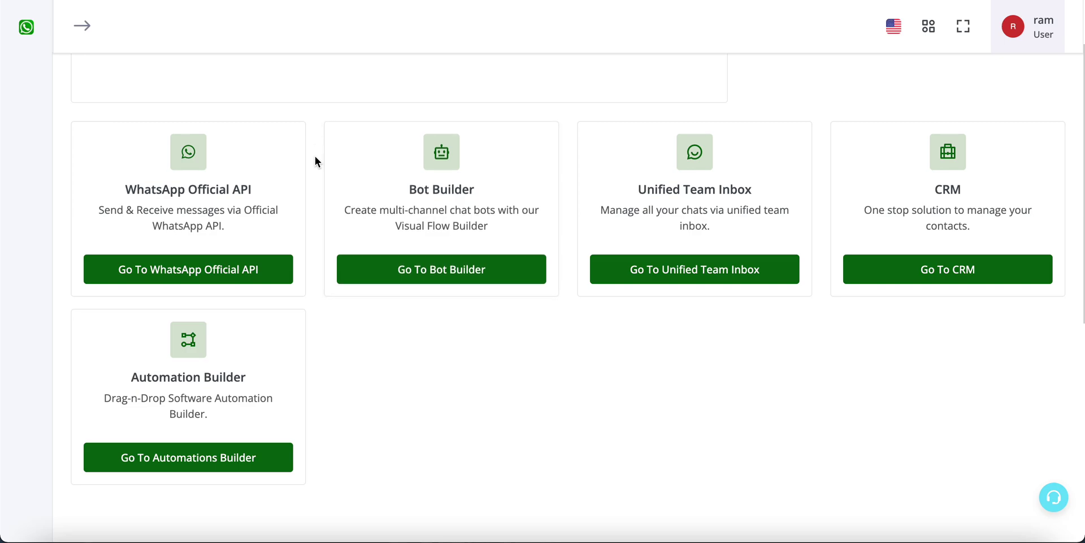
Step: Create a new blank spreadsheet via sheet.new and title it 'test'
left_click_drag(161, 370, 221, 409)
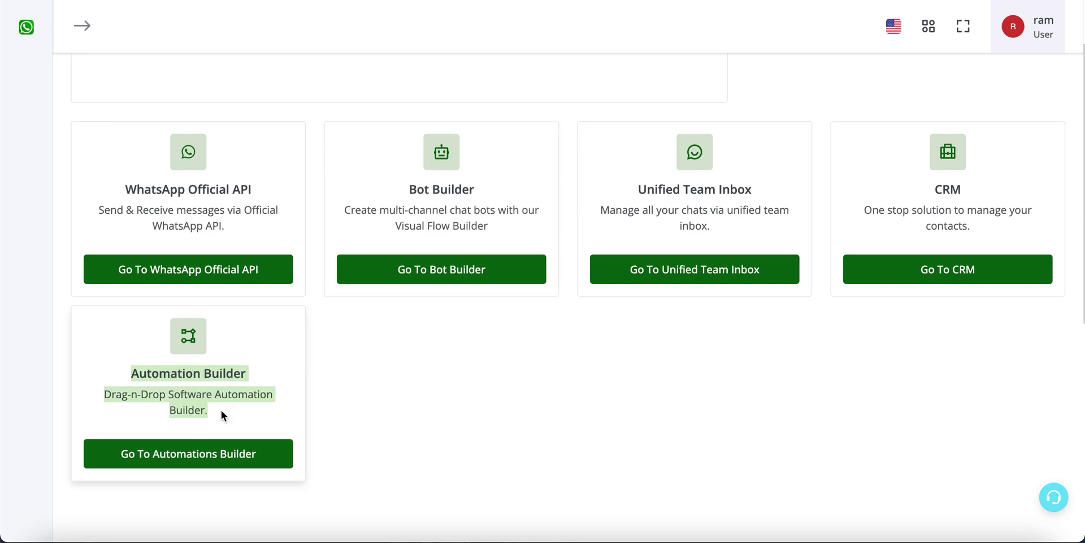
left_click(339, 349)
key("super+t")
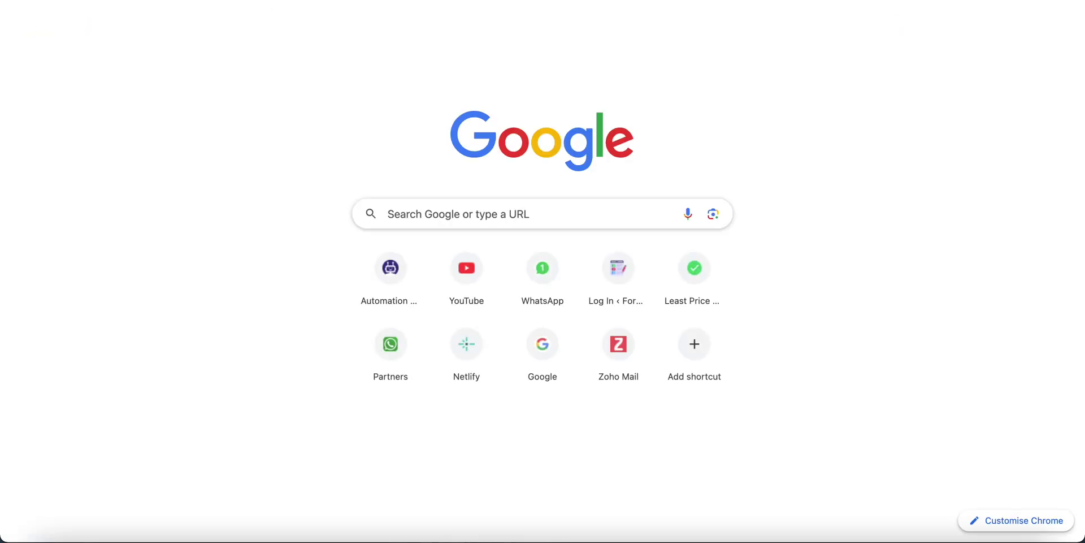
type("sheet")
key("Return")
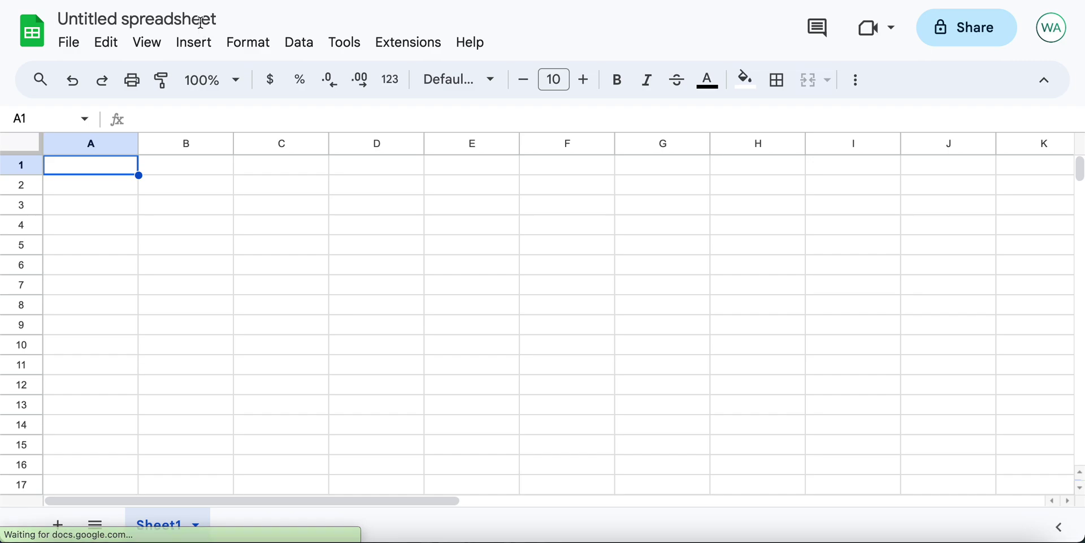
left_click(200, 21)
type("test")
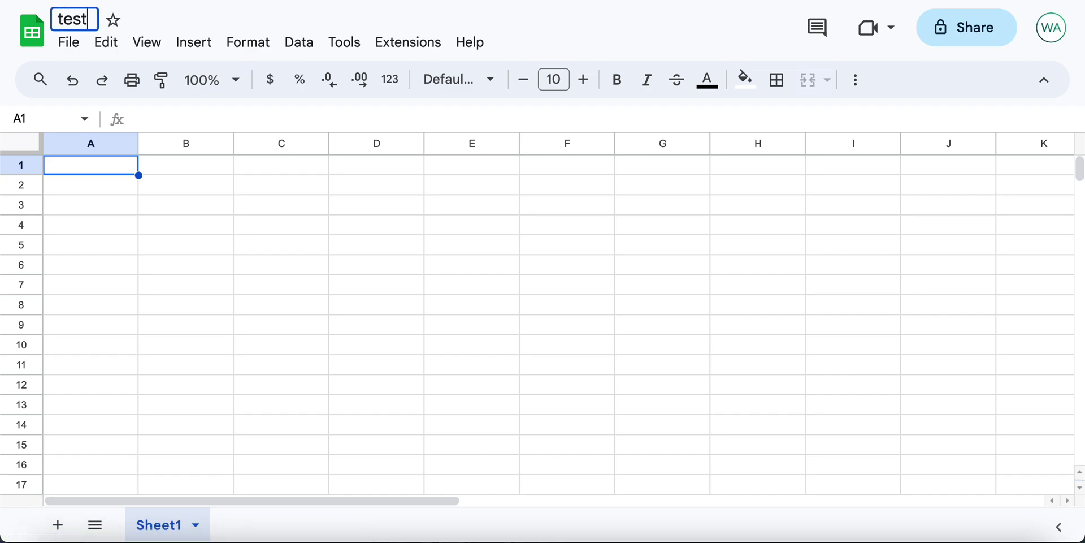
left_click(230, 280)
Step: Enter the headers name, number and status in cells A1 to C1
left_click(118, 164)
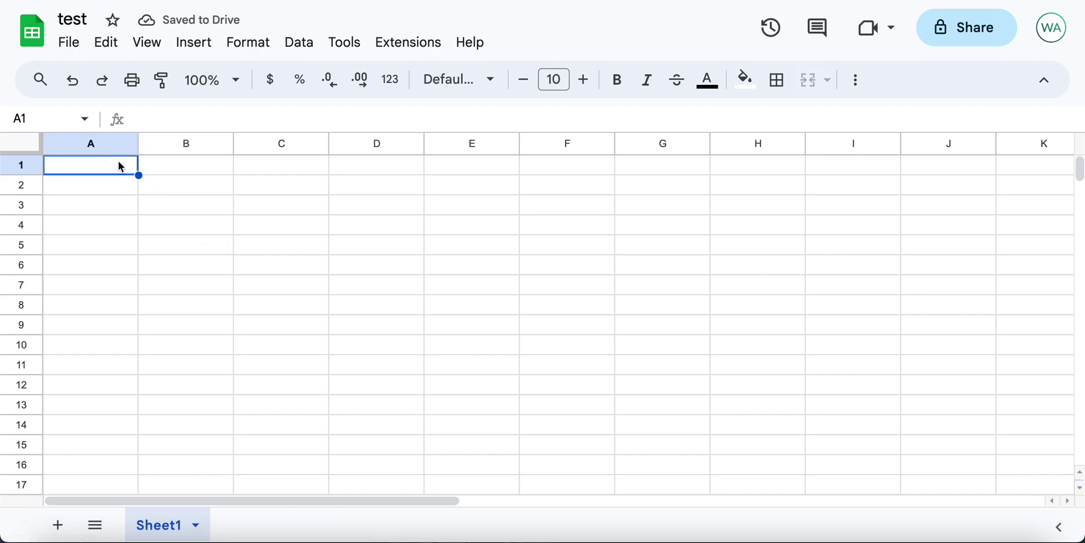
type("name")
key("Tab")
type("nu")
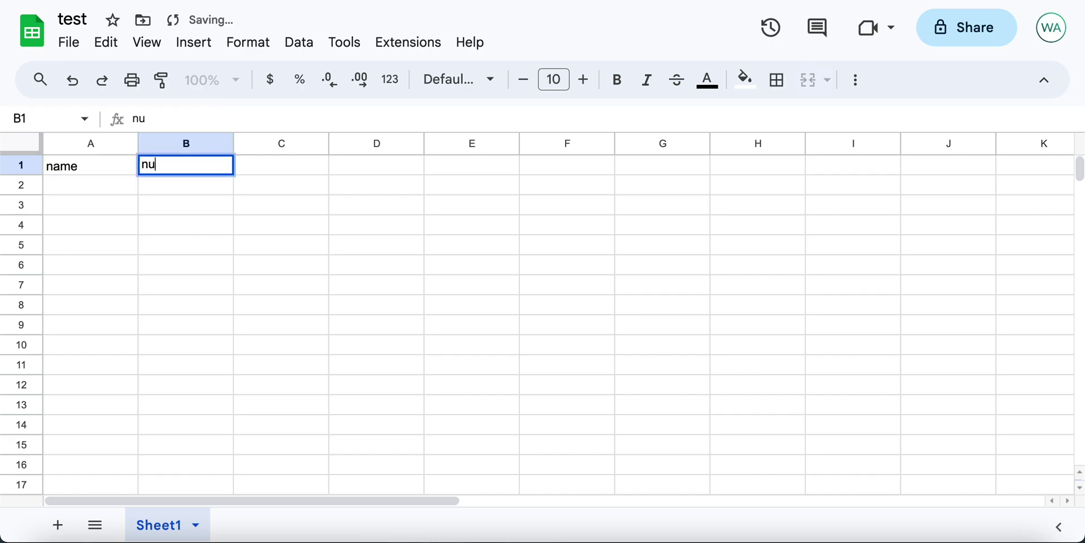
type("mber")
key("Tab")
type("status")
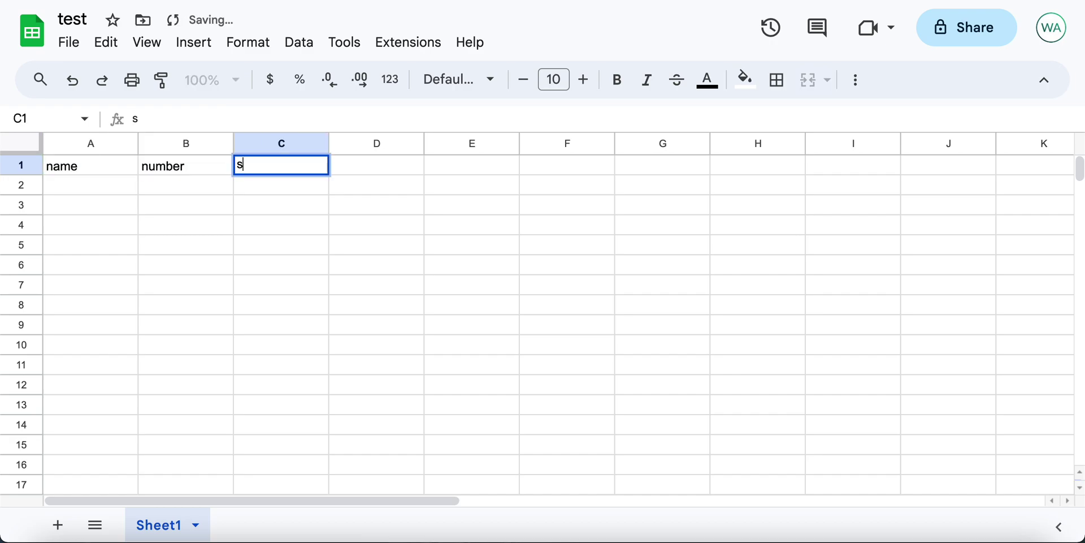
left_click(85, 196)
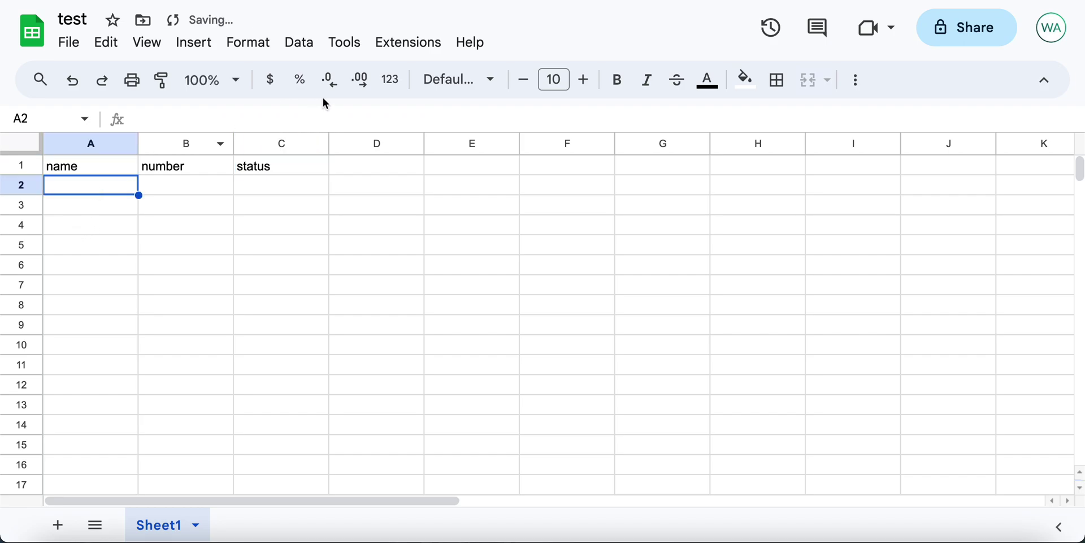
left_click(398, 45)
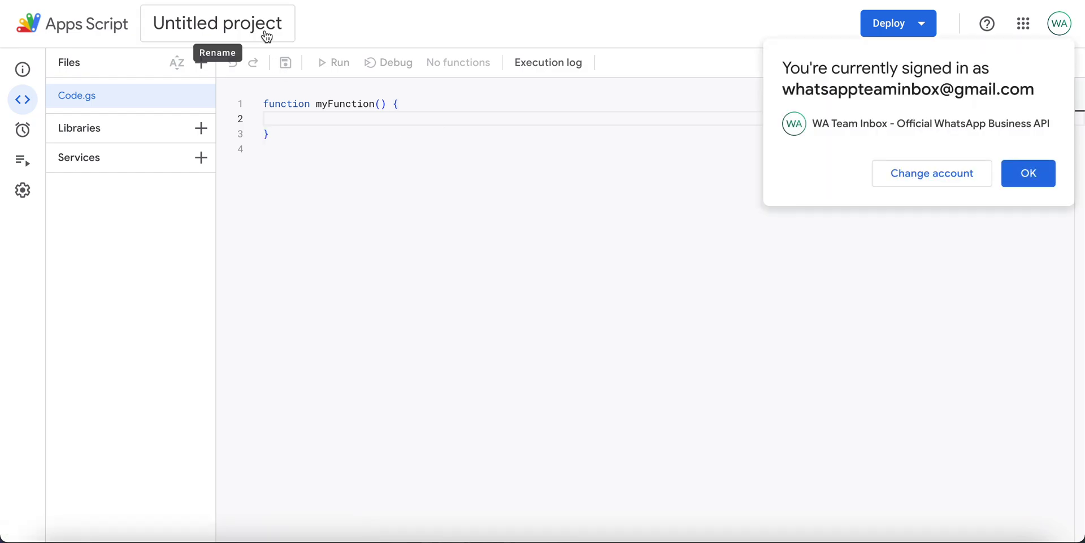
Step: Rename the script project to 'gsheet to webhook' and dismiss the signed-in account notice
left_click(212, 31)
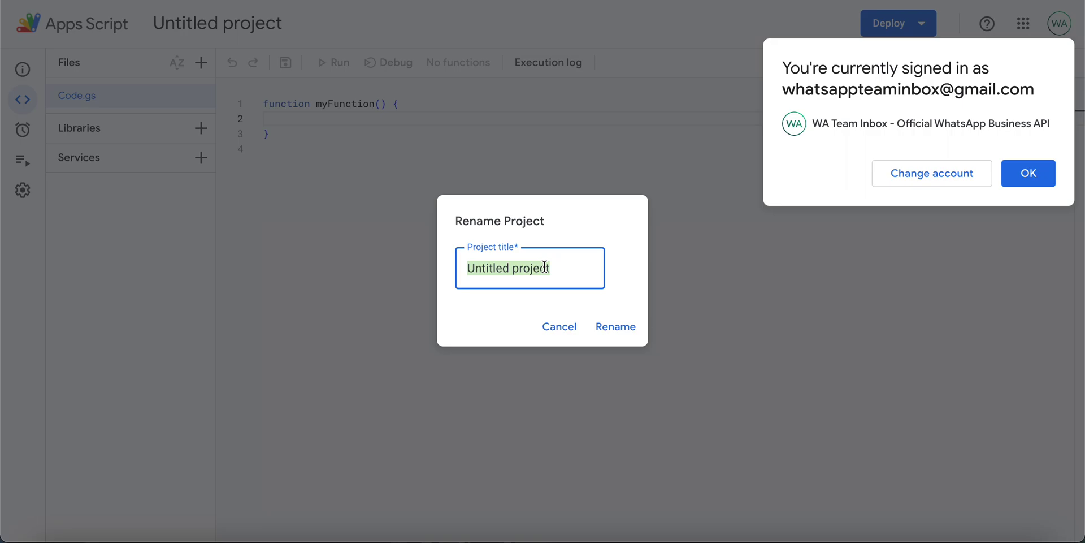
type("gsheet ")
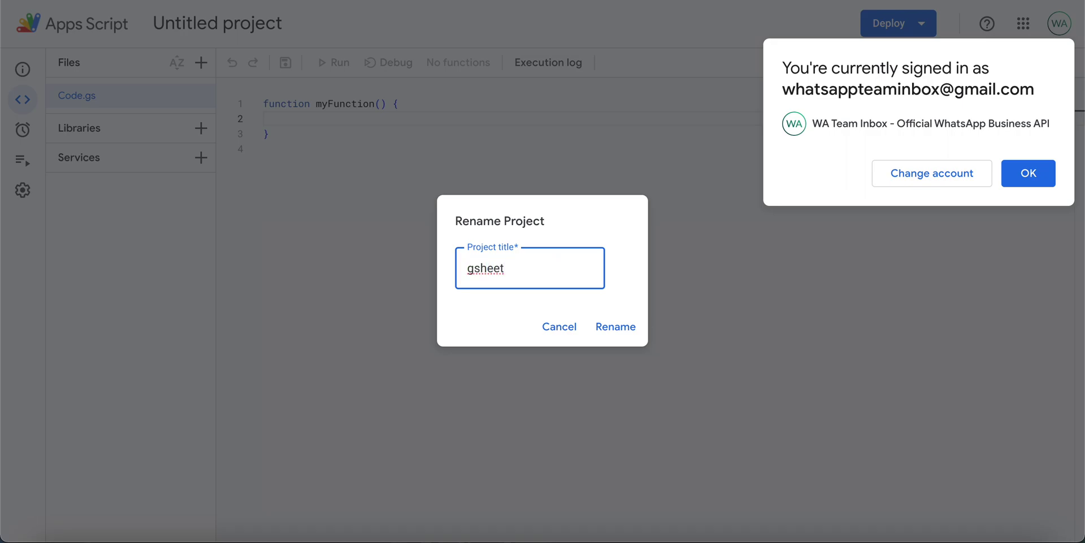
type("to c")
key("BackSpace")
type("webhook")
left_click(633, 327)
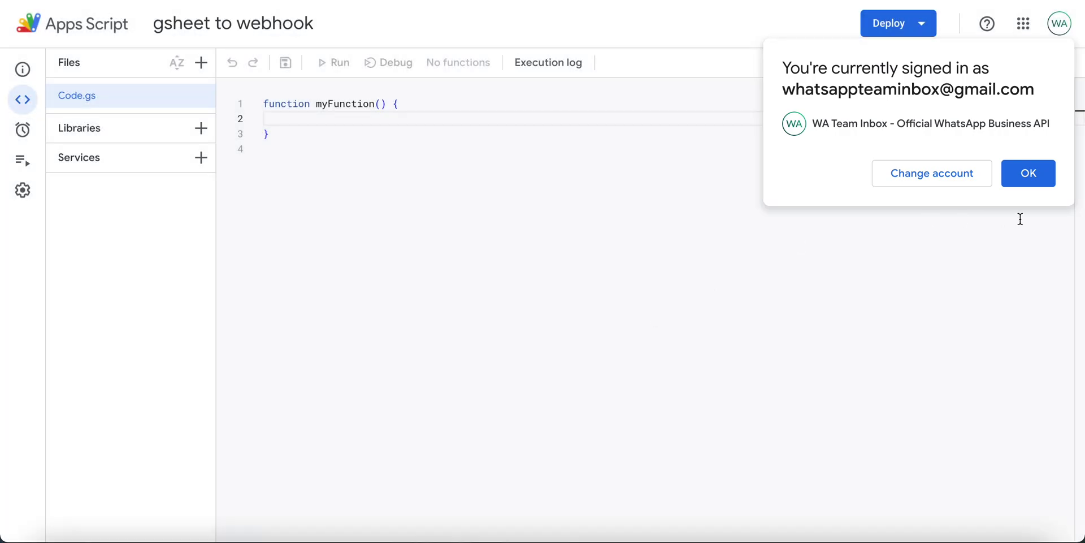
left_click(1030, 184)
left_click(465, 138)
key("ctrl+a")
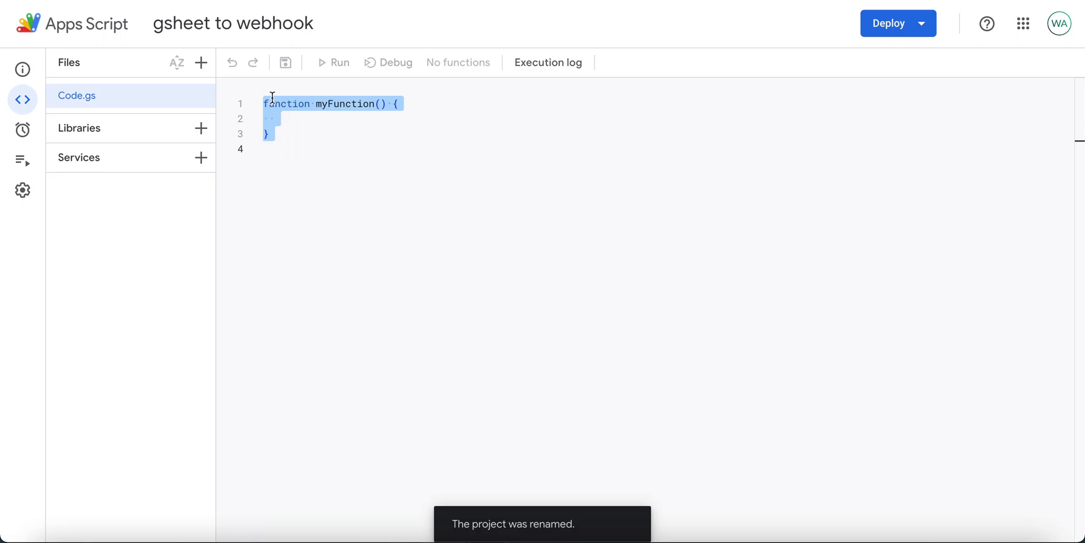
Step: Replace the default myFunction code in Code.gs with the pasted onEdit webhook script
left_click(293, 148)
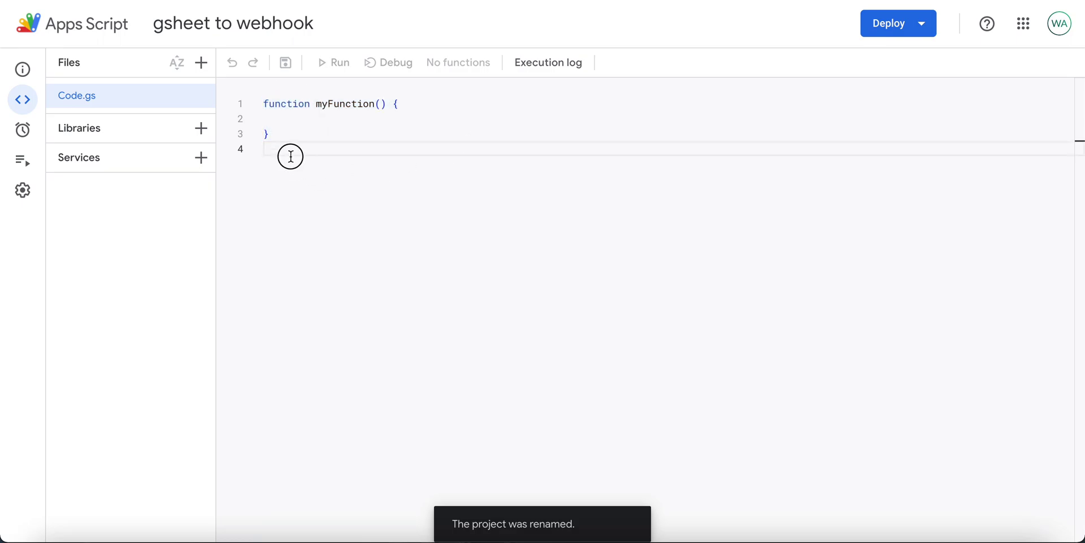
left_click_drag(289, 154, 263, 107)
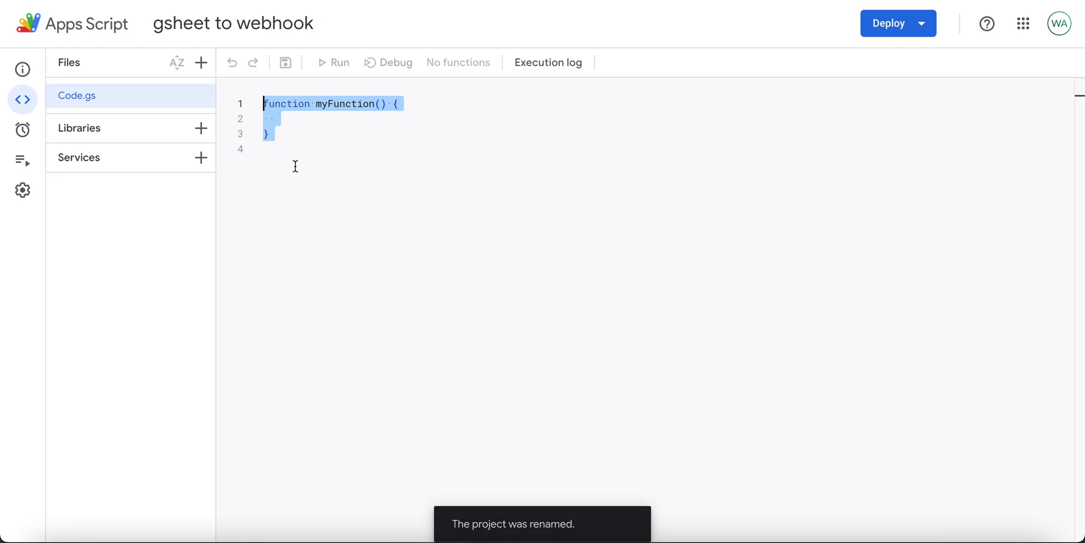
key("BackSpace")
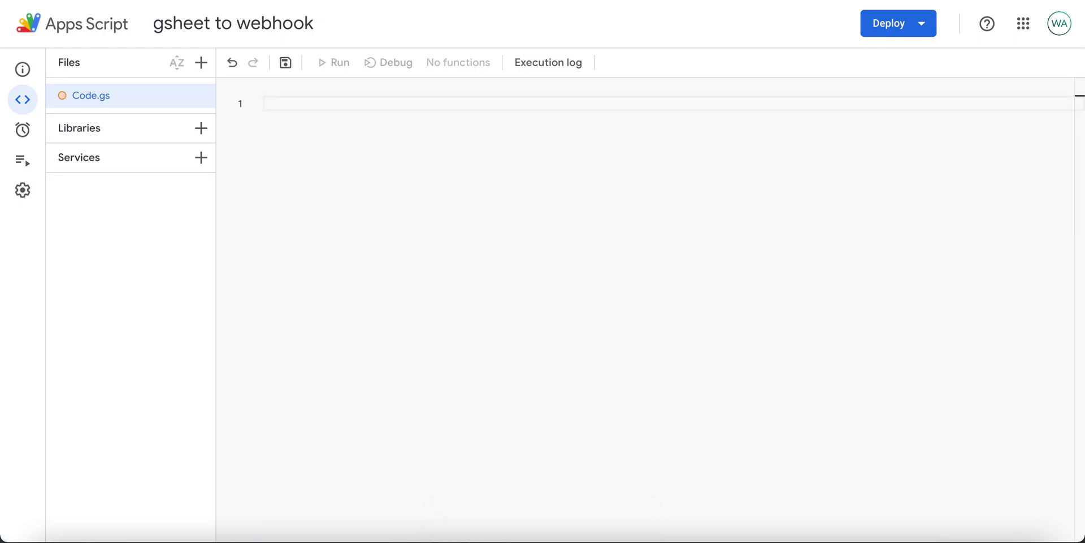
key("ctrl+v")
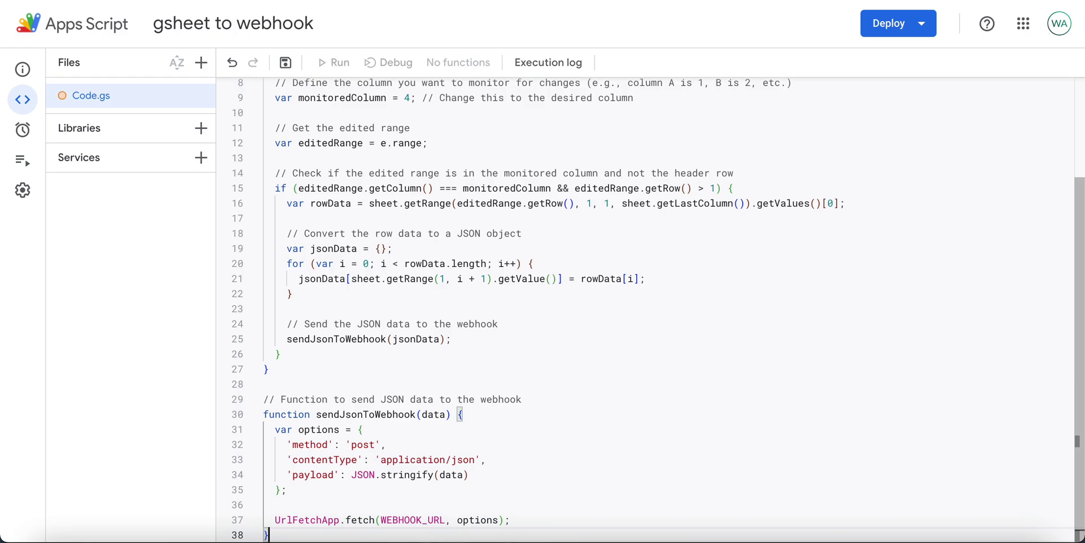
Step: Review the monitoredColumn line and the WEBHOOK_URL line in the pasted script
scroll(400, 175, "up", 2)
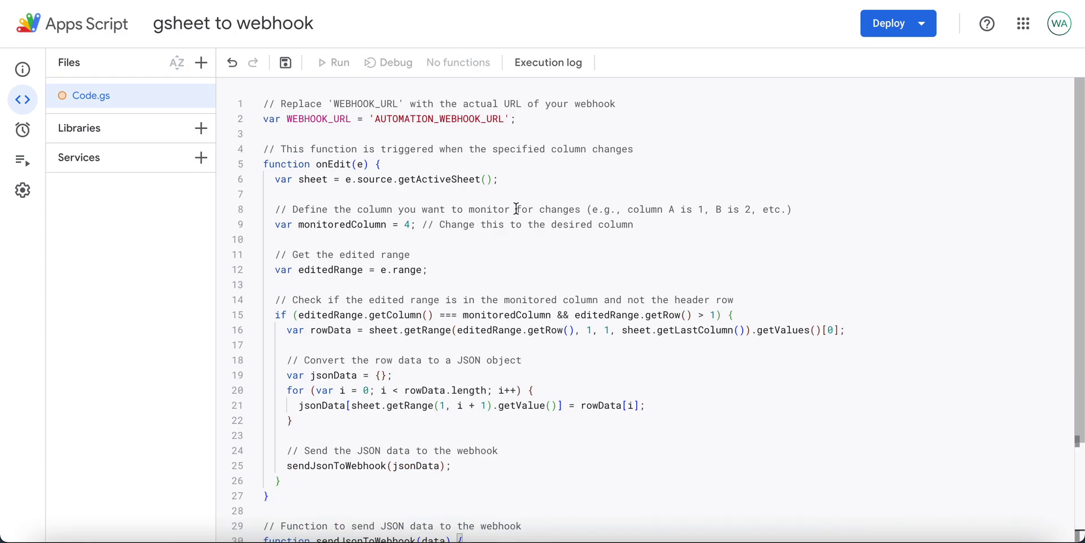
scroll(516, 209, "down", 3)
scroll(517, 209, "up", 3)
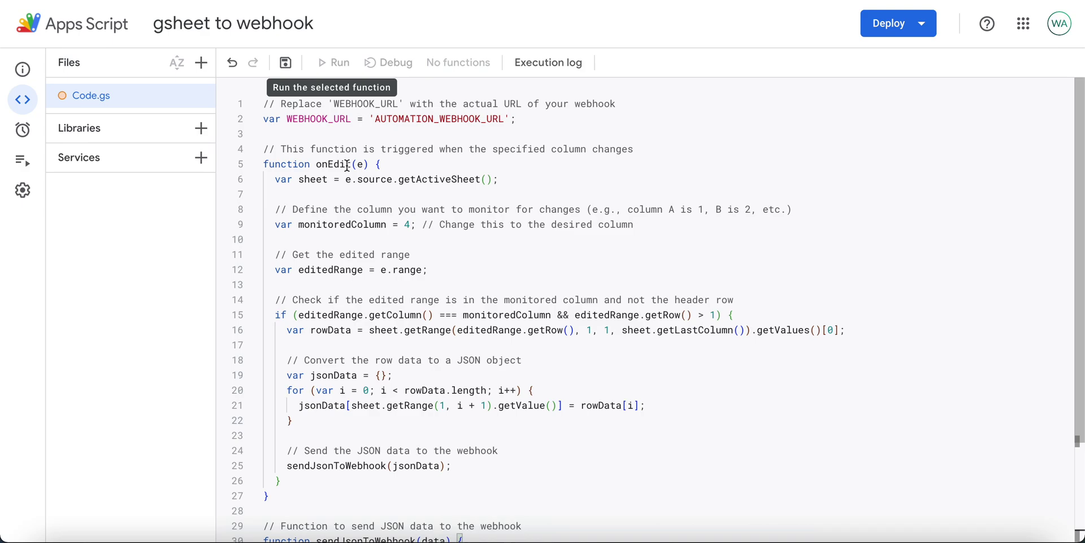
triple_click(415, 229)
left_click(410, 228)
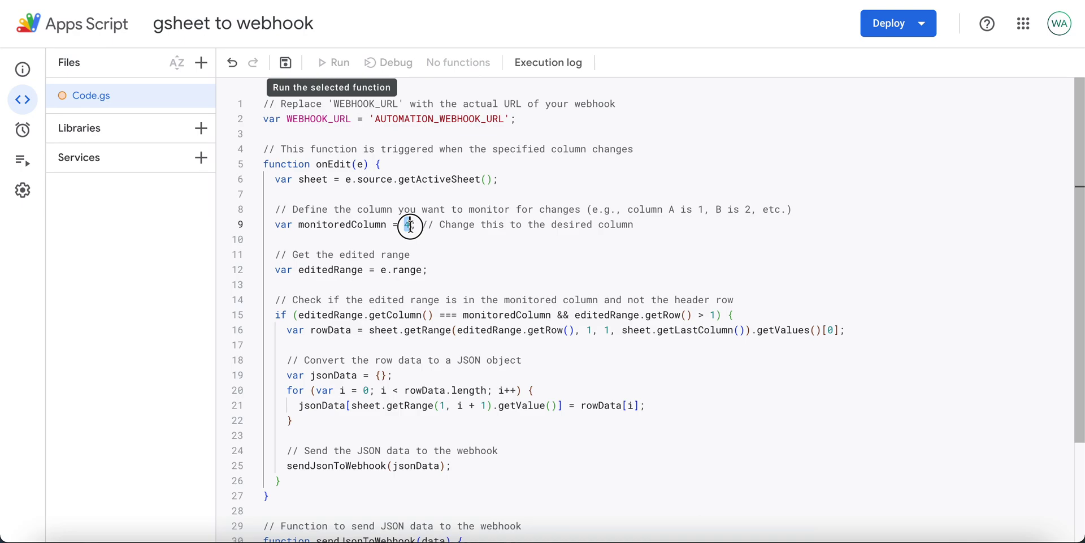
left_click(468, 119)
triple_click(469, 118)
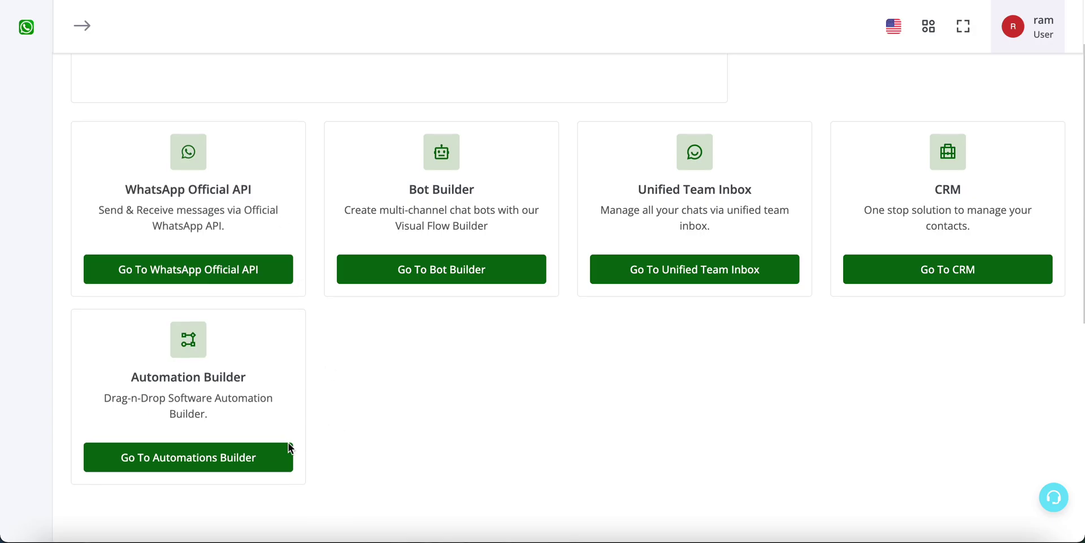
Step: Create a new Automation Builder workflow named 'sheet'
left_click(265, 452)
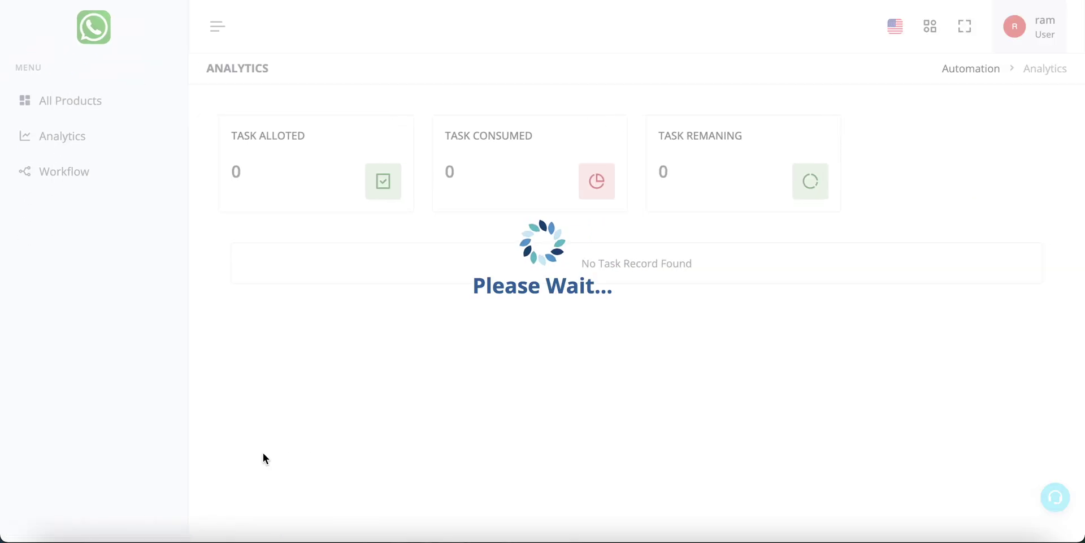
left_click(138, 169)
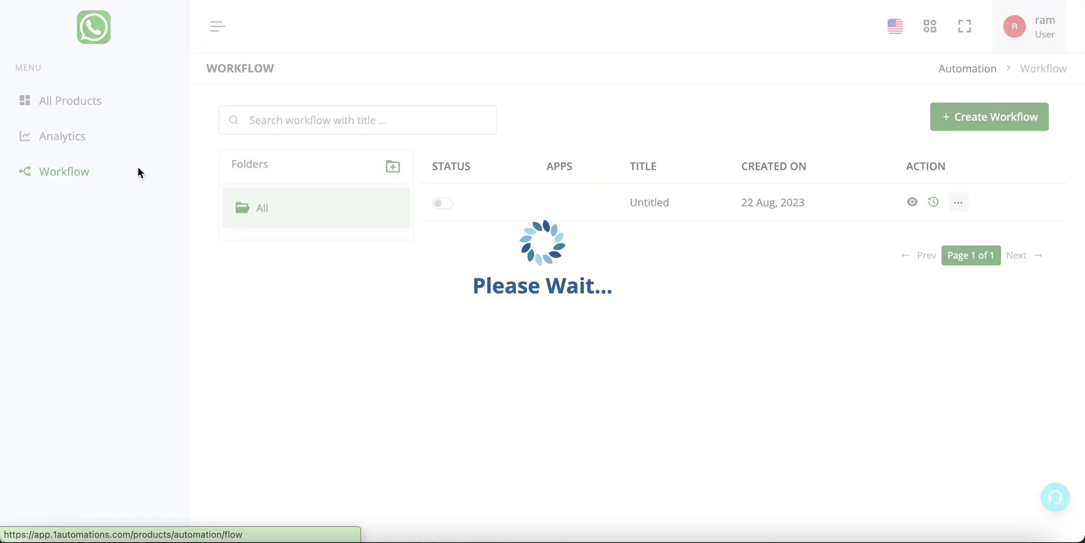
left_click(987, 116)
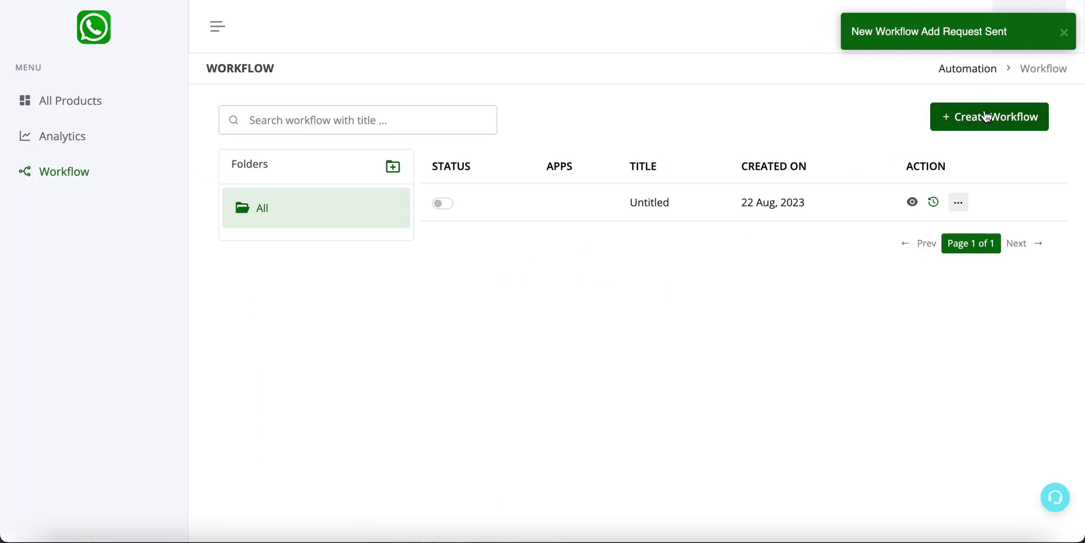
double_click(140, 22)
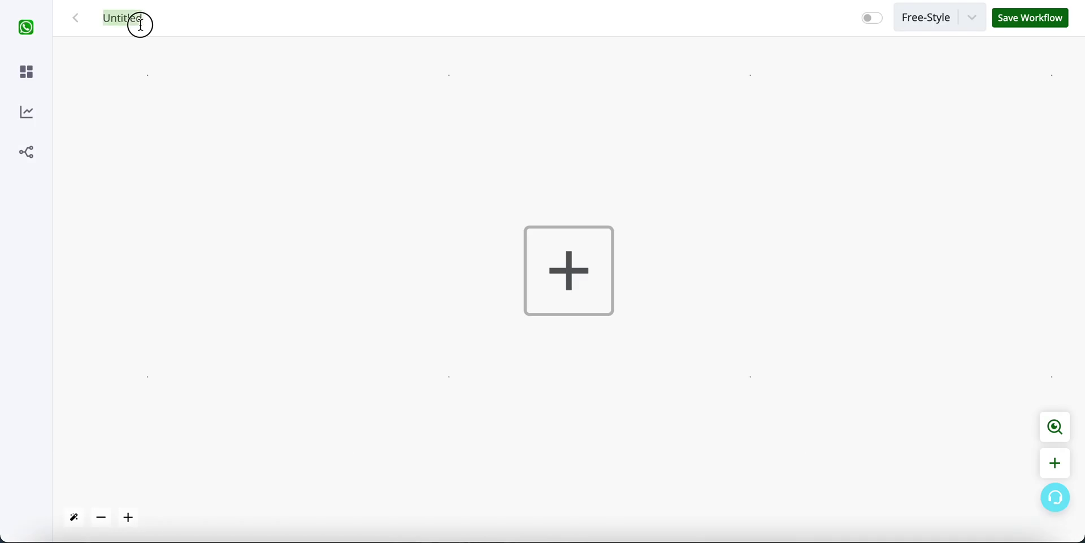
type("sheet")
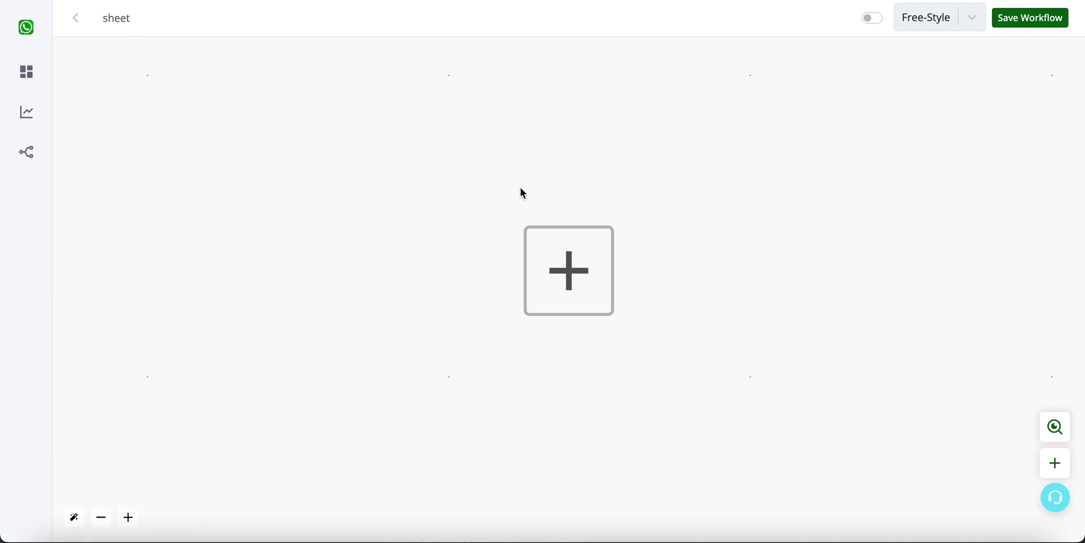
Step: Add a Custom Webhook trigger titled 'test', generate its URL and copy it
left_click(560, 253)
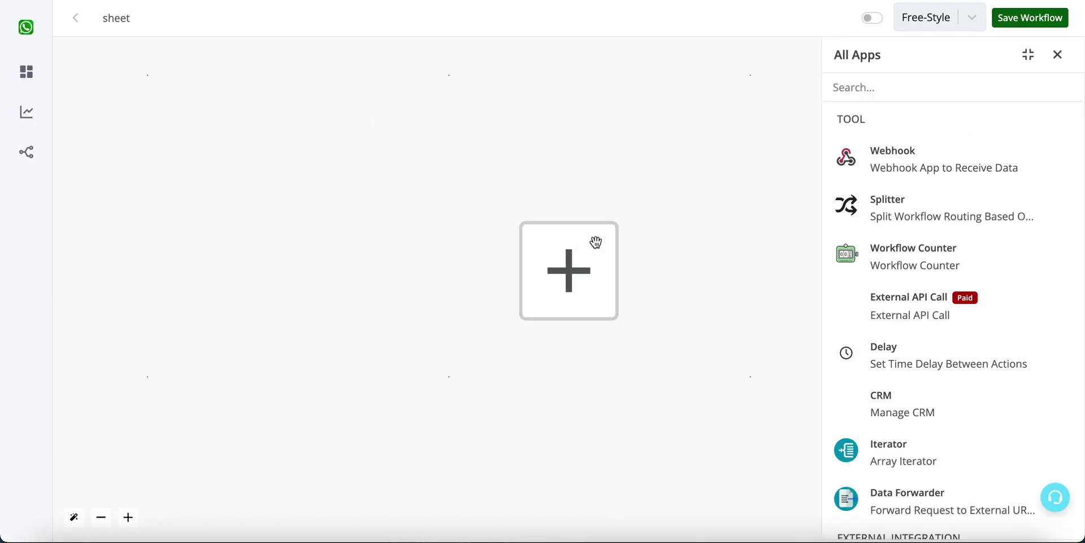
left_click(911, 169)
left_click(910, 168)
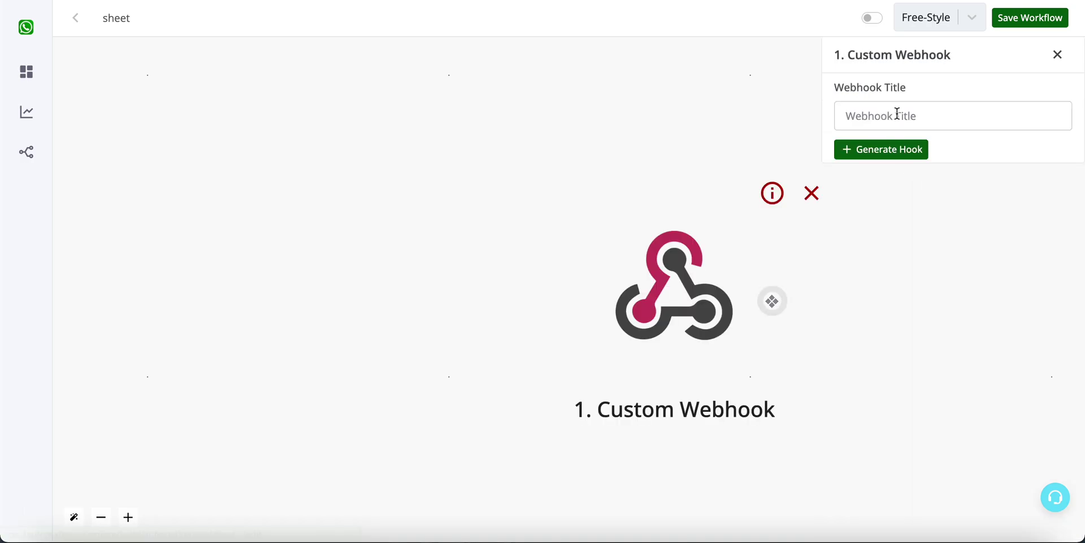
left_click(898, 115)
type("test")
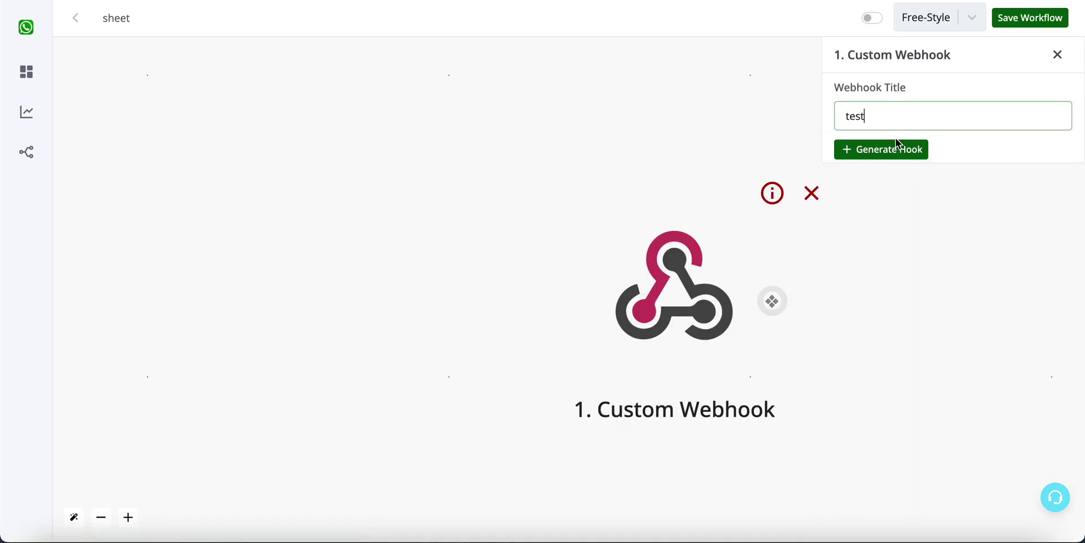
left_click(899, 146)
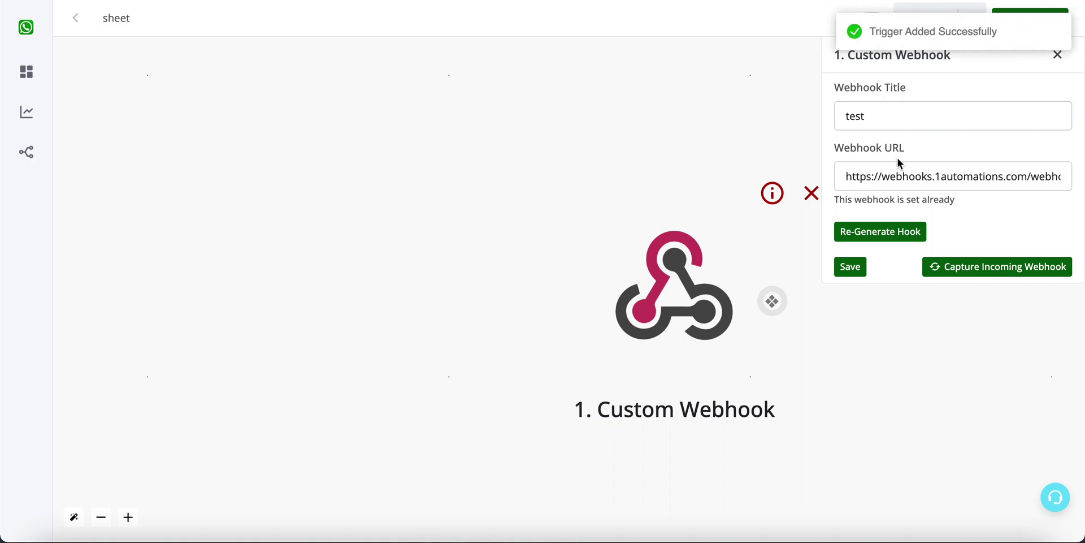
left_click(934, 177)
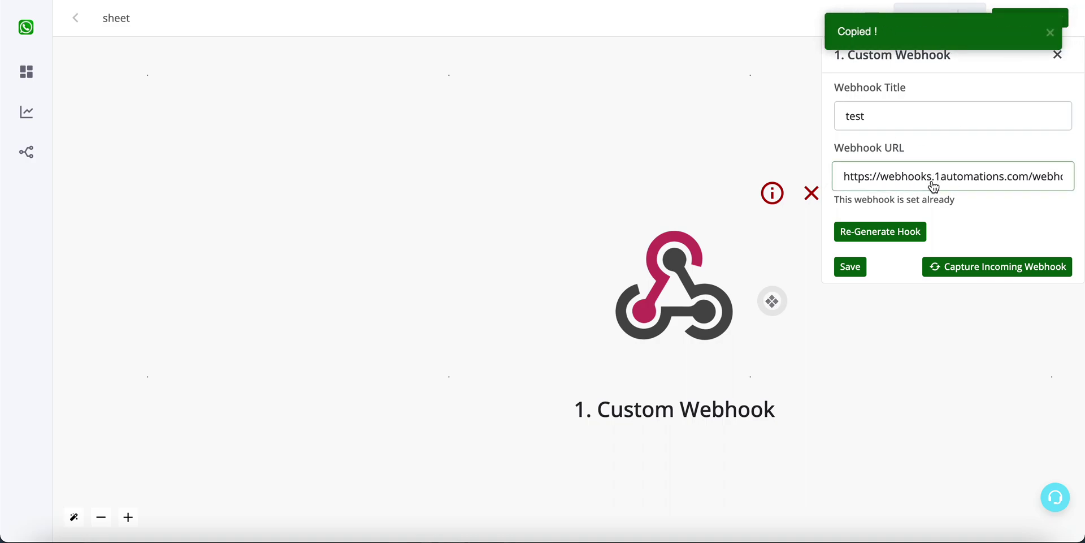
Step: Replace the AUTOMATION_WEBHOOK_URL placeholder on line 2 with the copied 1automations webhook URL
key("ctrl+Tab")
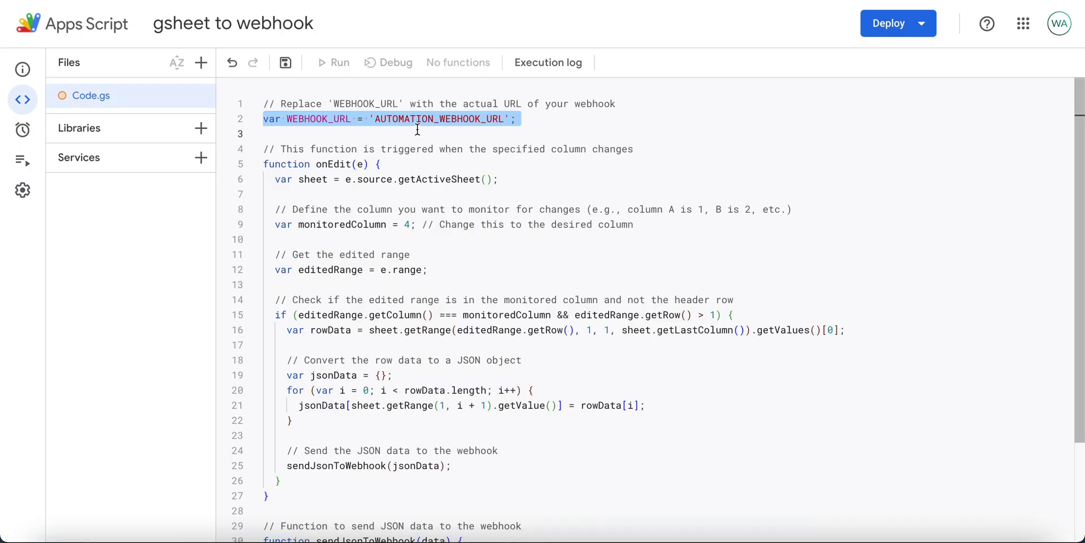
left_click(402, 134)
left_click_drag(375, 120, 505, 121)
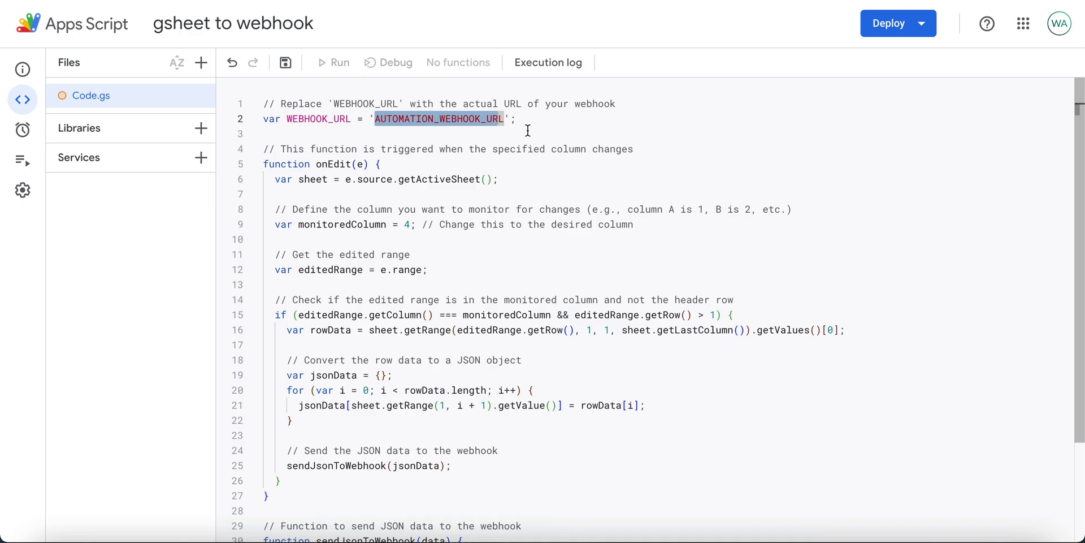
key("shift+Right")
key("ctrl+v")
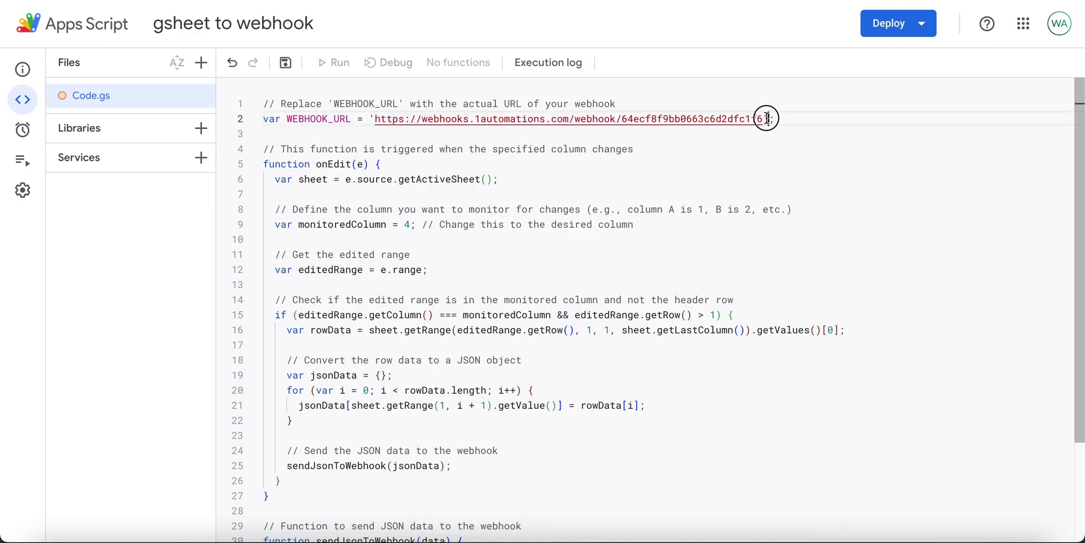
left_click_drag(764, 118, 380, 121)
left_click(411, 179)
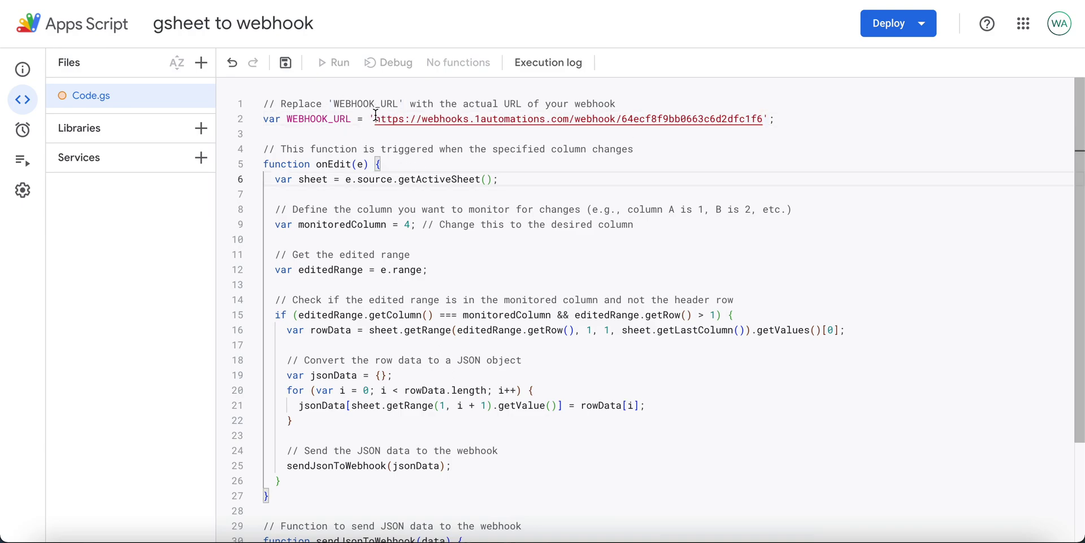
left_click(428, 194)
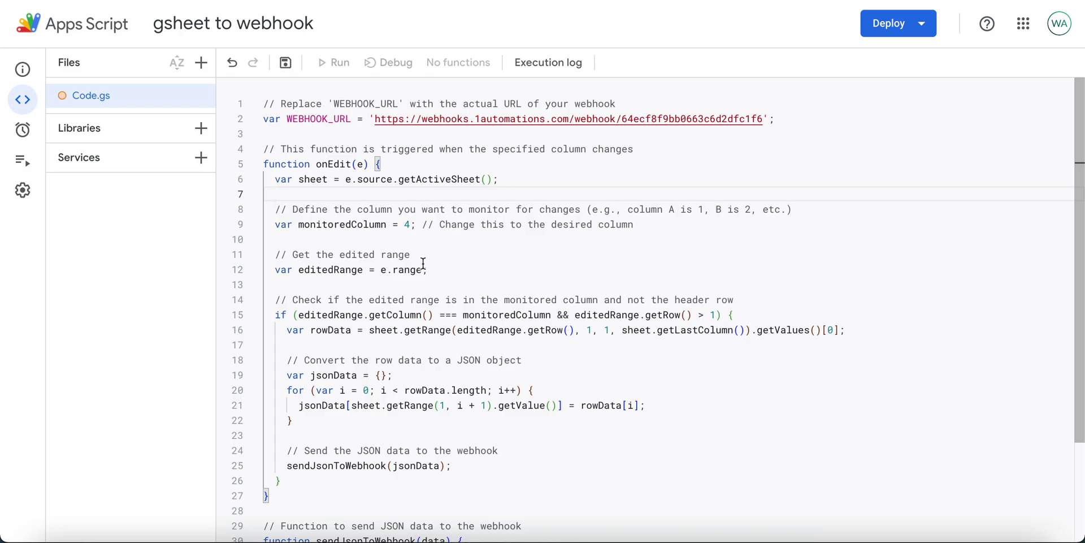
double_click(381, 224)
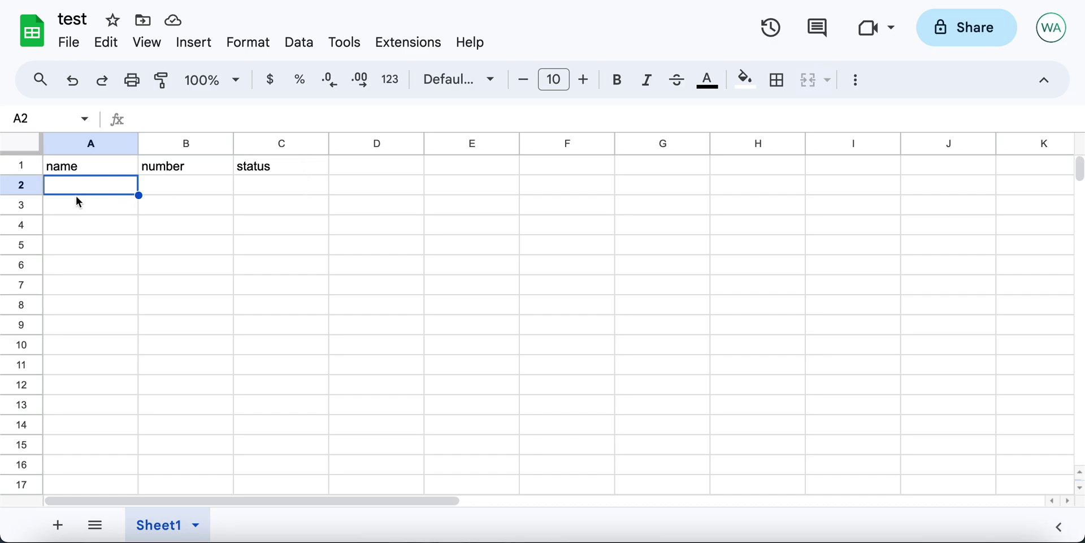
Step: Check row 2 and column C in the sheet to confirm status is the third column
left_click(23, 185)
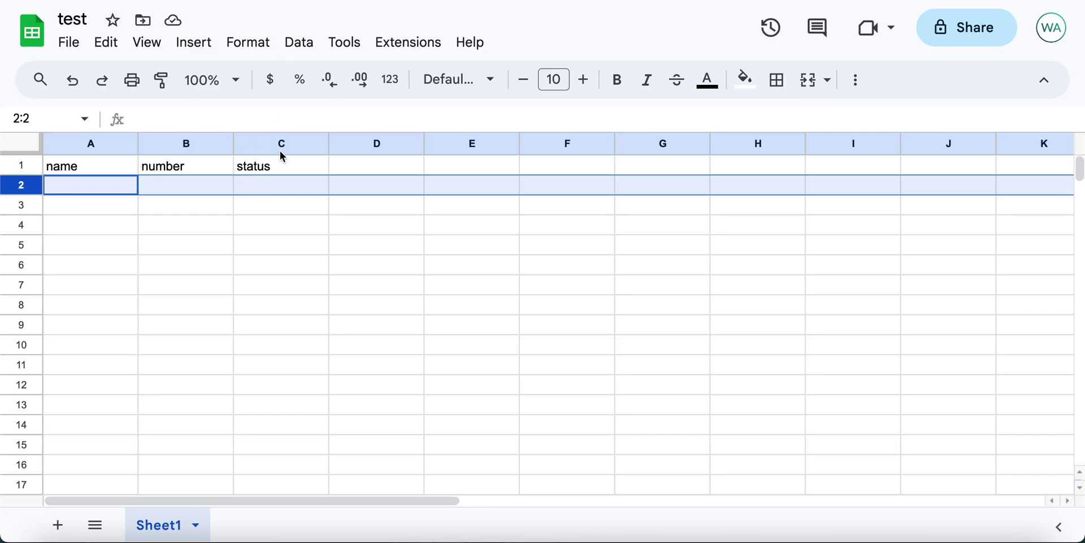
left_click(284, 144)
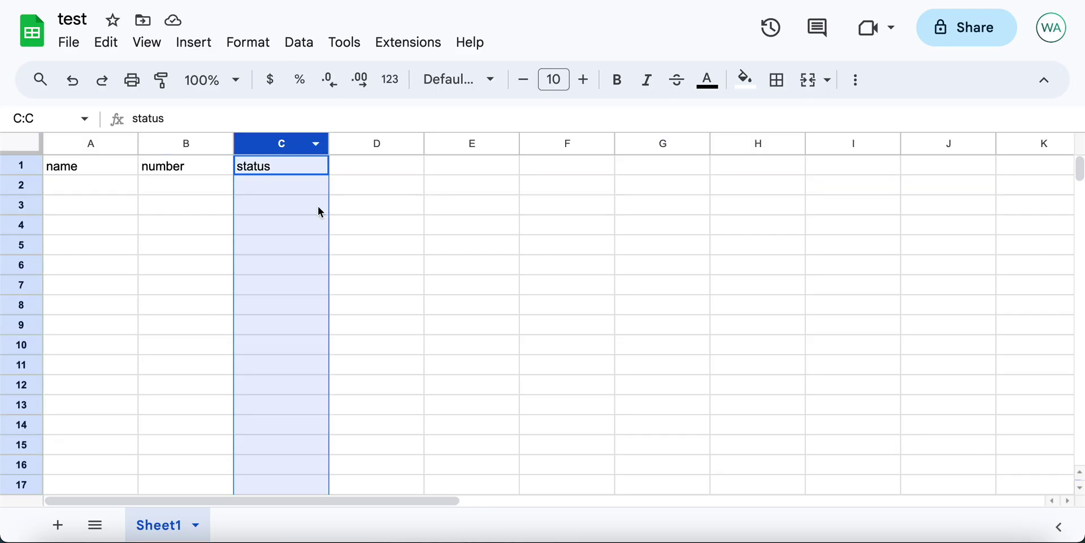
left_click(296, 182)
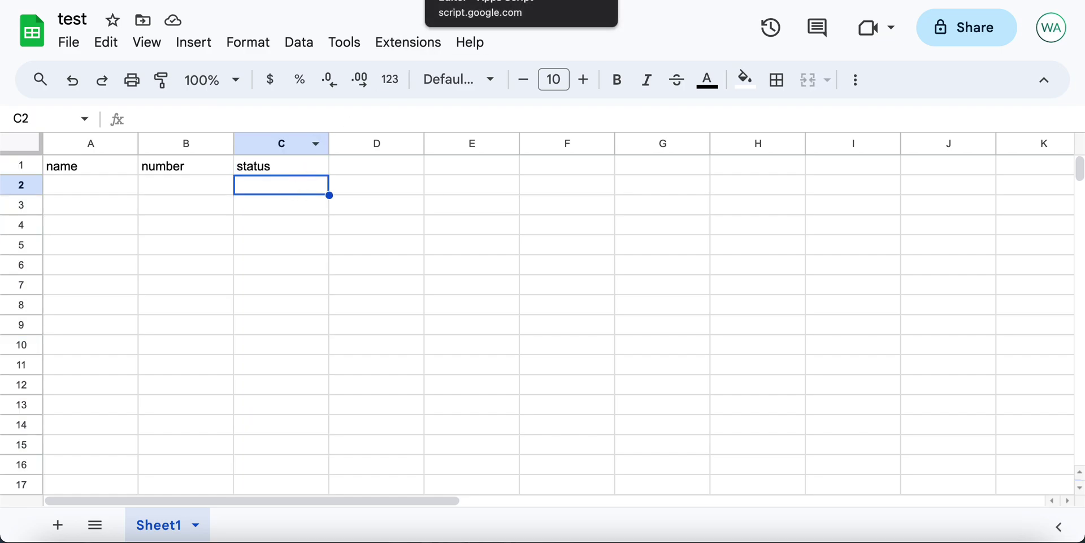
left_click(481, 1)
Step: Change monitoredColumn on line 9 from 4 to 3 and save the project
left_click(441, 269)
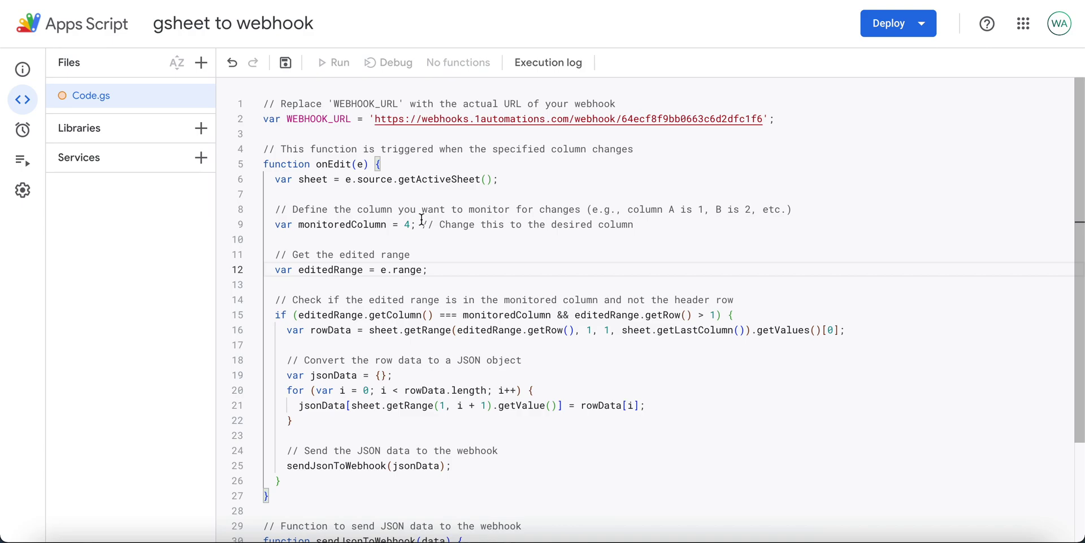
left_click(409, 224)
key("BackSpace")
type("3")
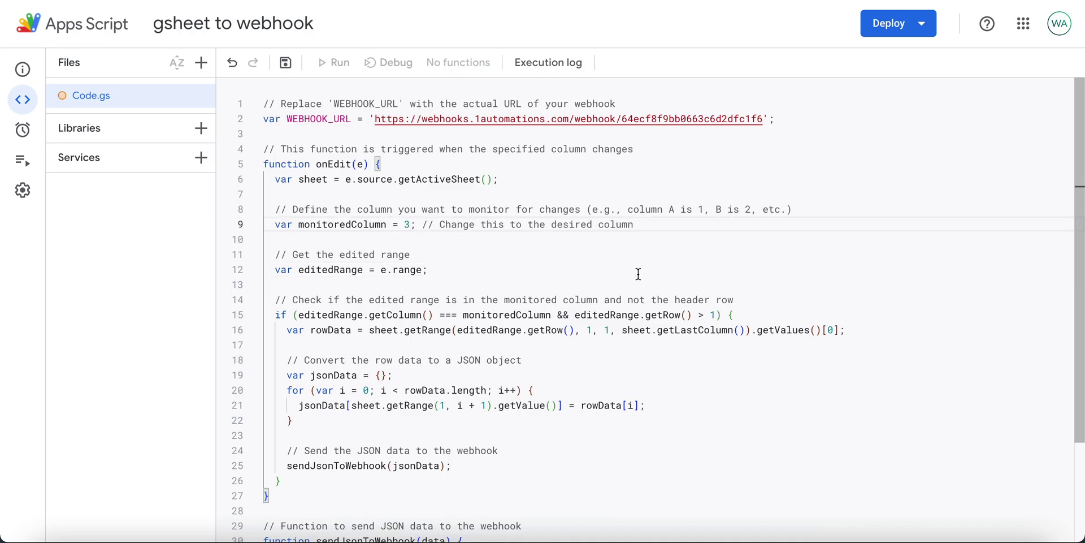
left_click(638, 274)
left_click(288, 64)
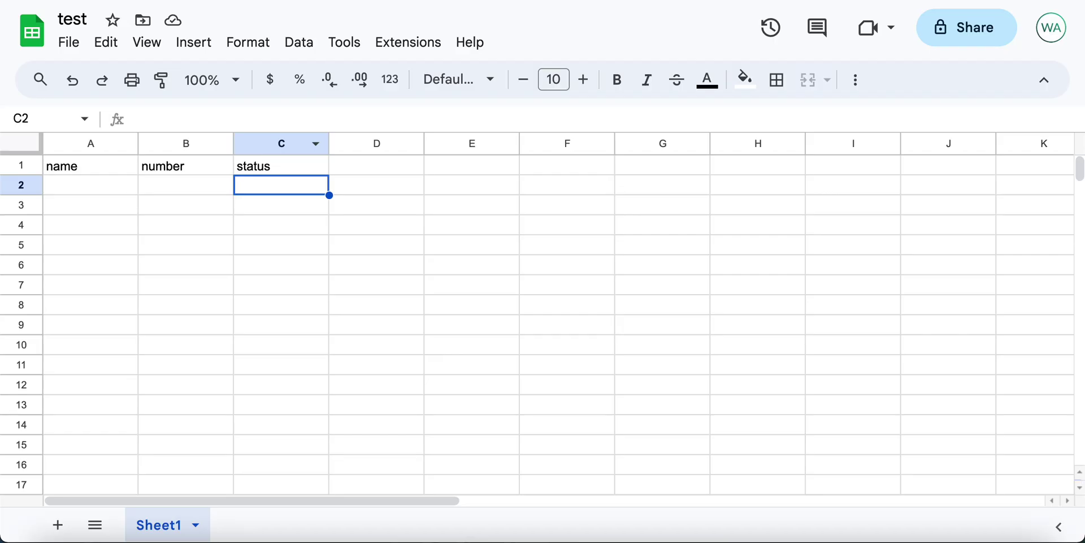
Step: Enter the first contact's name in A2 and phone number in B2
left_click(106, 192)
type("A")
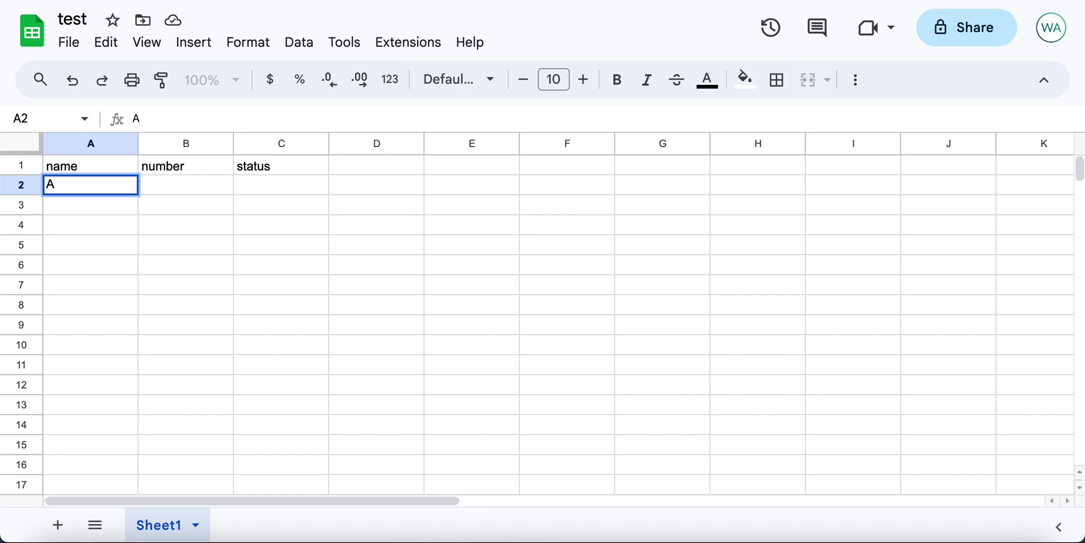
type("mit")
key("Tab")
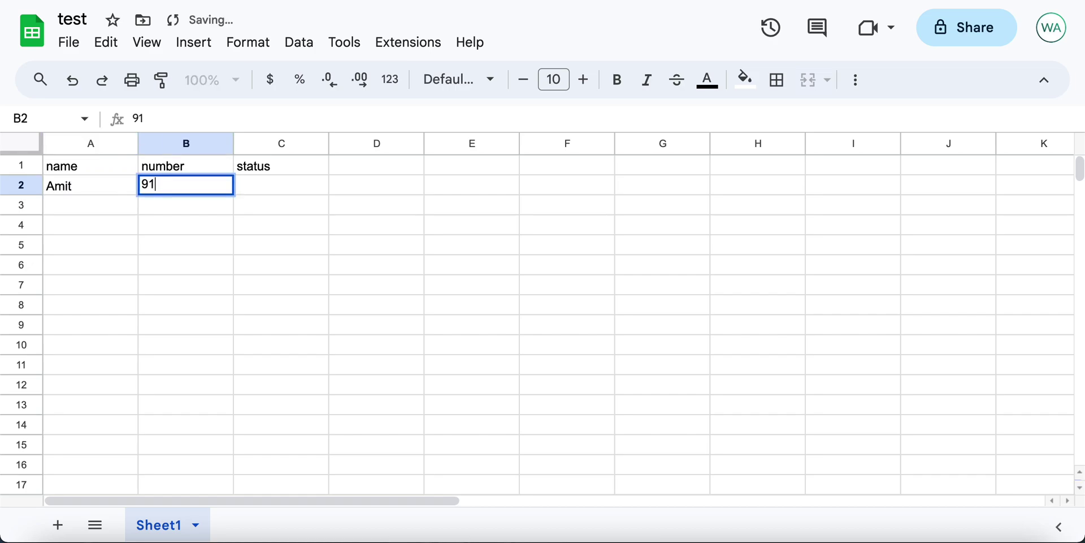
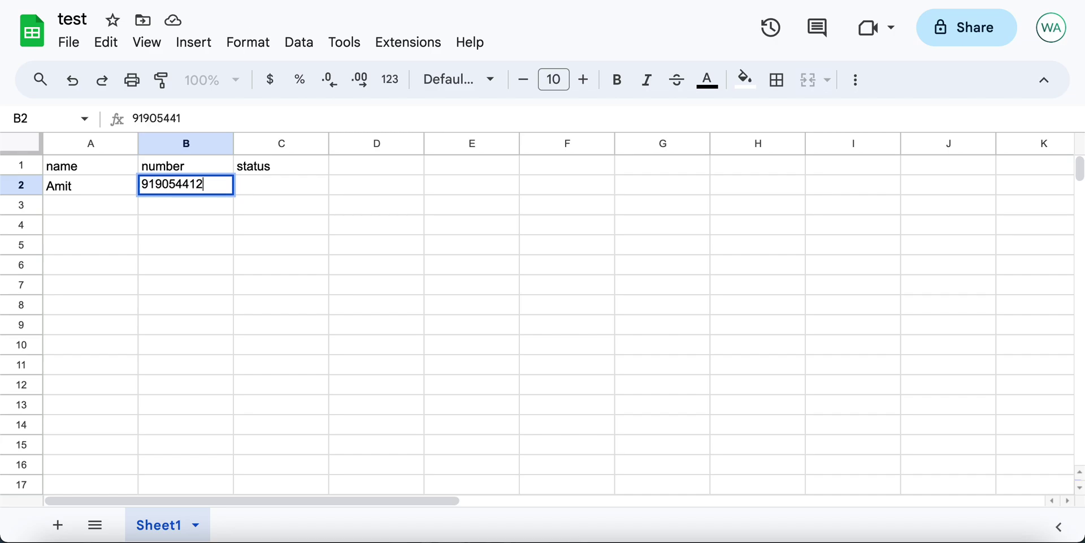
left_click(79, 191)
Step: Enter the second contact's name in A3 and phone number in B3, then verify B2's number
left_click(79, 207)
type("Rahul")
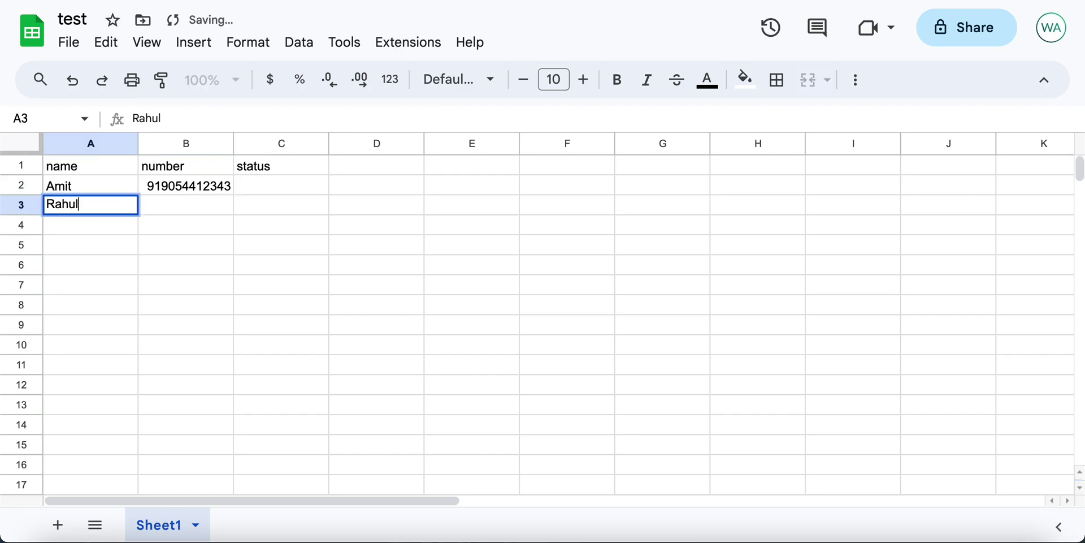
key("Tab")
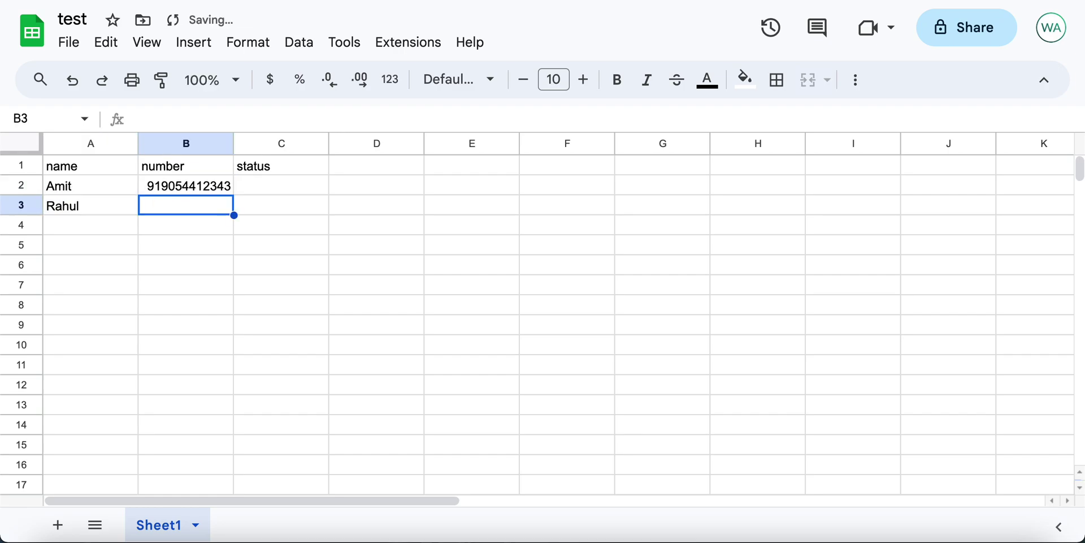
type("91999999")
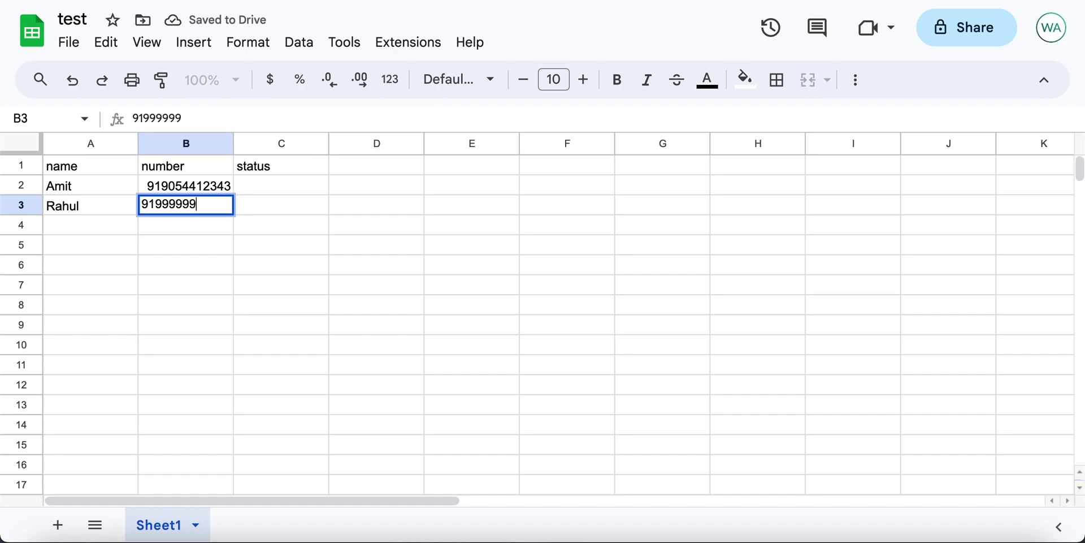
type("9999")
left_click(186, 270)
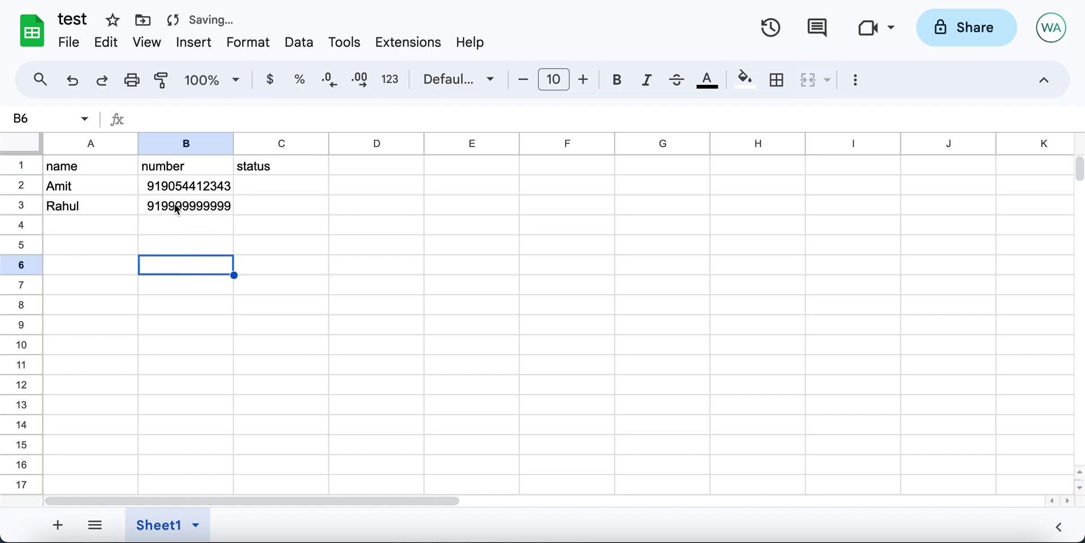
double_click(165, 190)
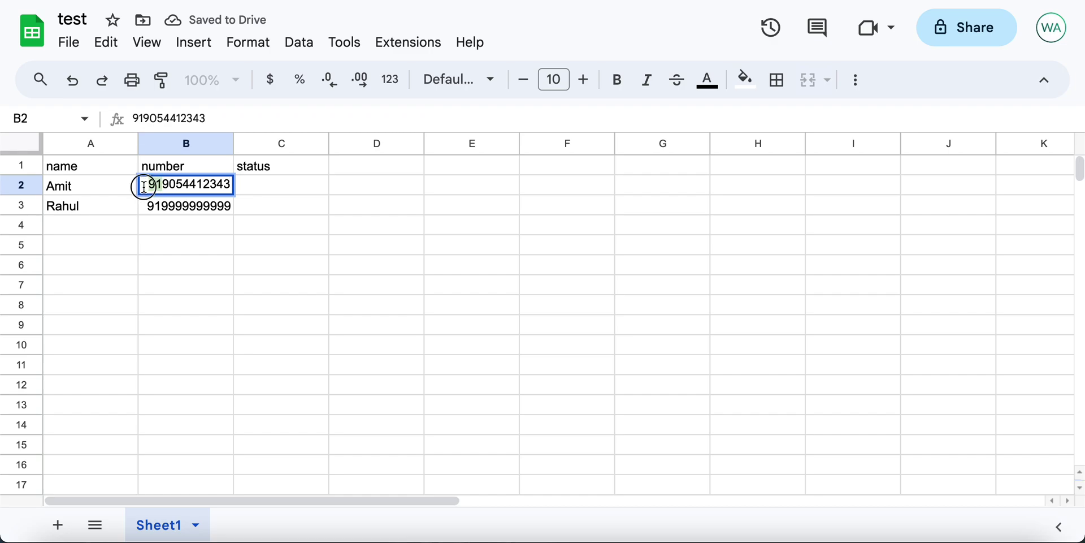
left_click(191, 273)
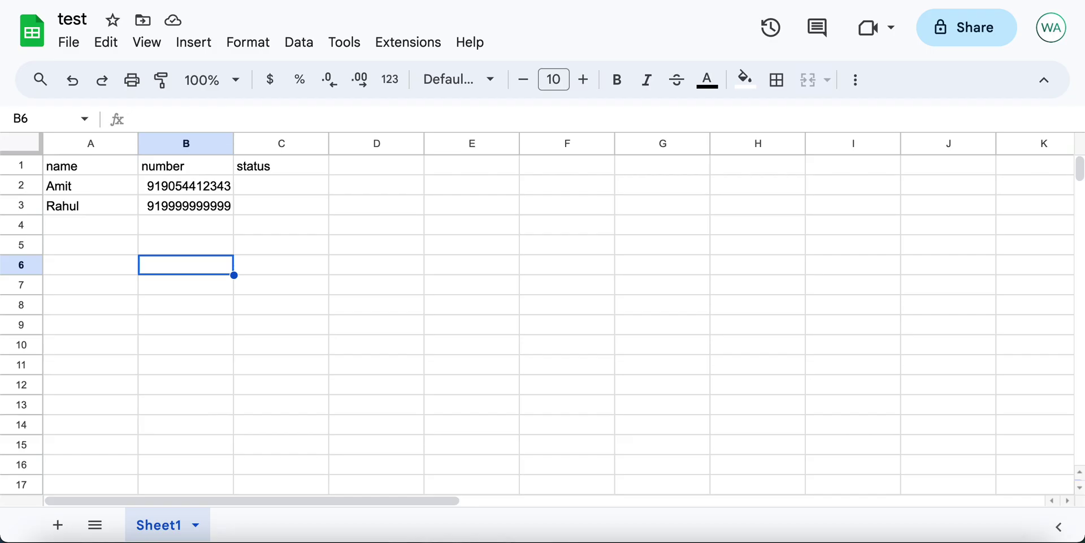
left_click(111, 192)
Step: Go to the project's Triggers page and start a new trigger
left_click(189, 195)
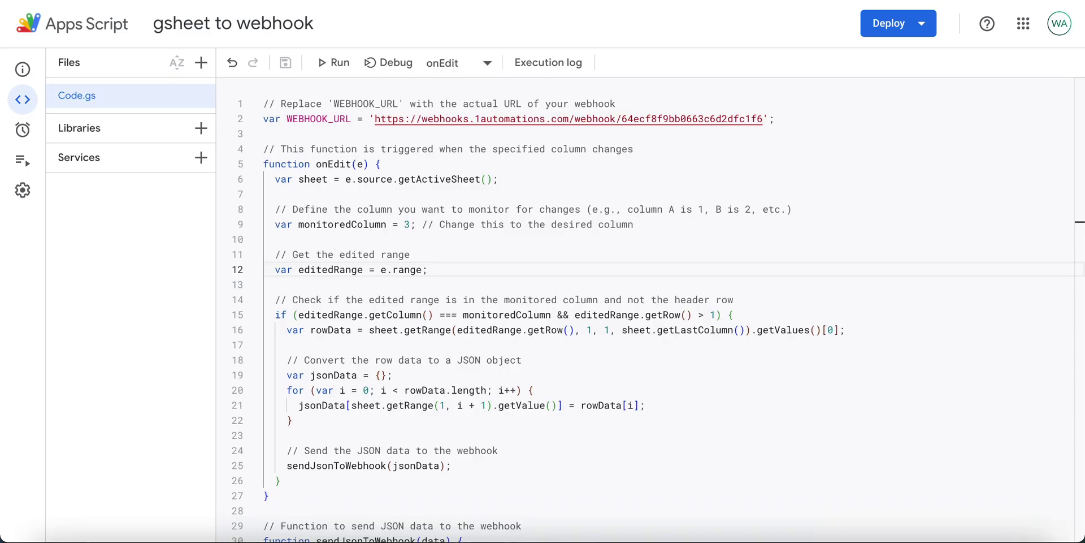
mouse_move(17, 133)
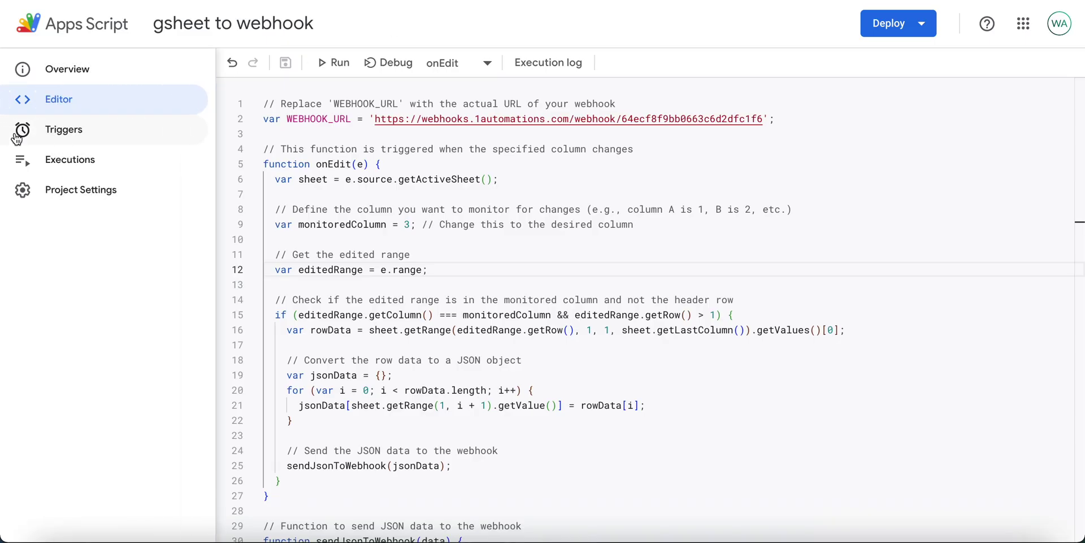
left_click(64, 131)
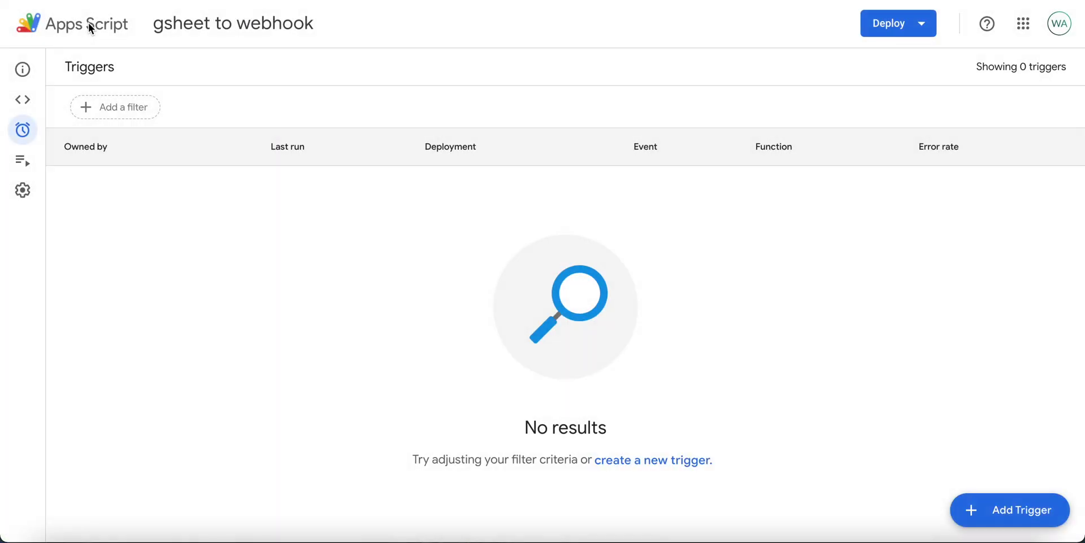
left_click(1043, 512)
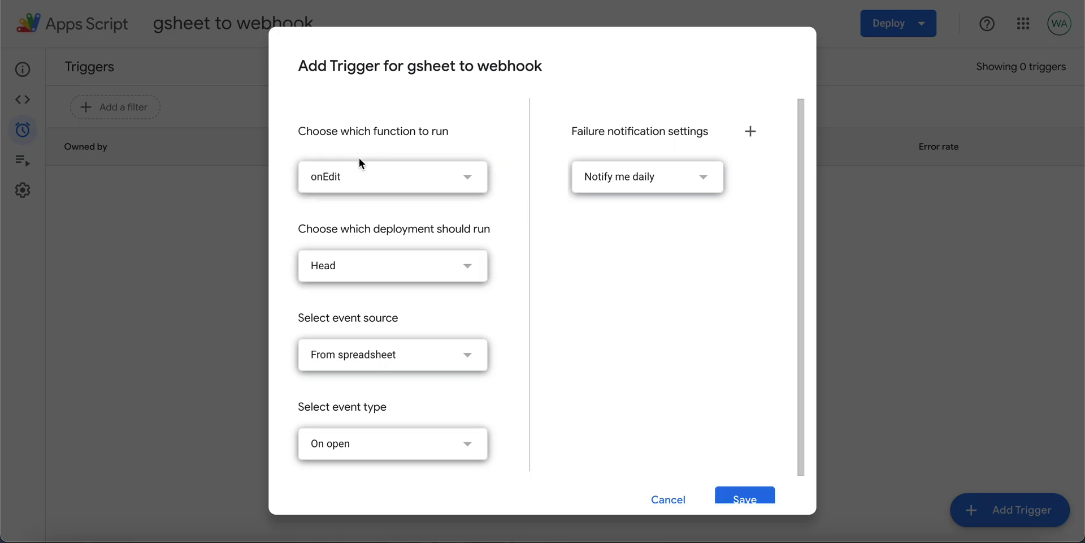
Step: Set the trigger to run onEdit from the spreadsheet on the On edit event
triple_click(323, 138)
left_click(357, 184)
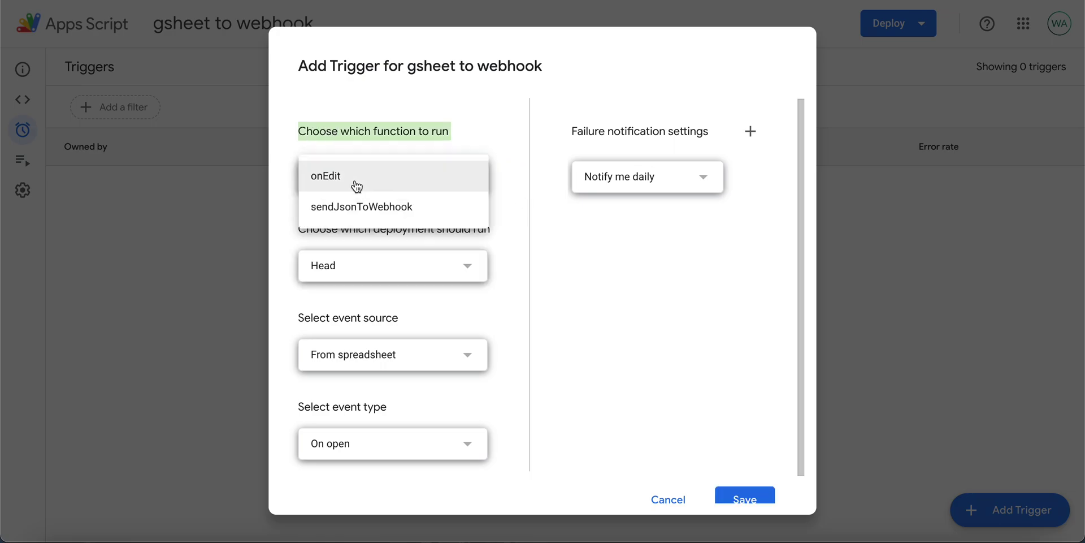
left_click(357, 185)
left_click(440, 415)
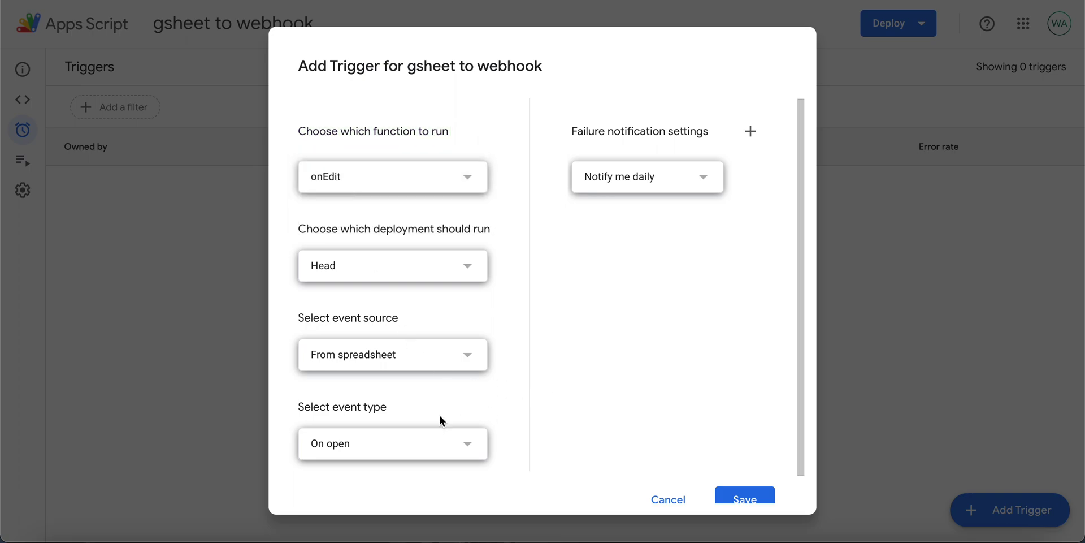
left_click(376, 458)
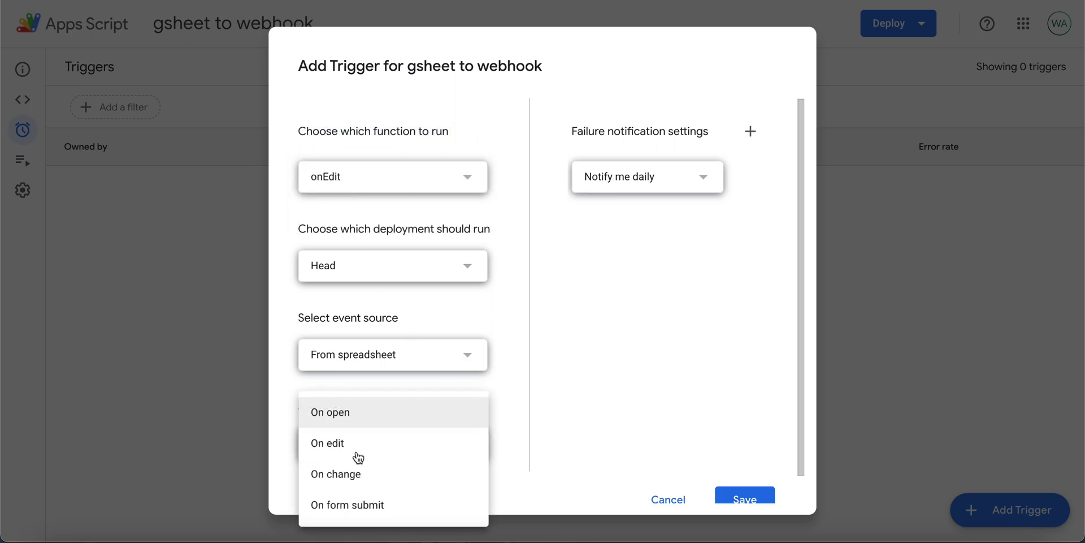
left_click(352, 443)
scroll(654, 406, "down", 1)
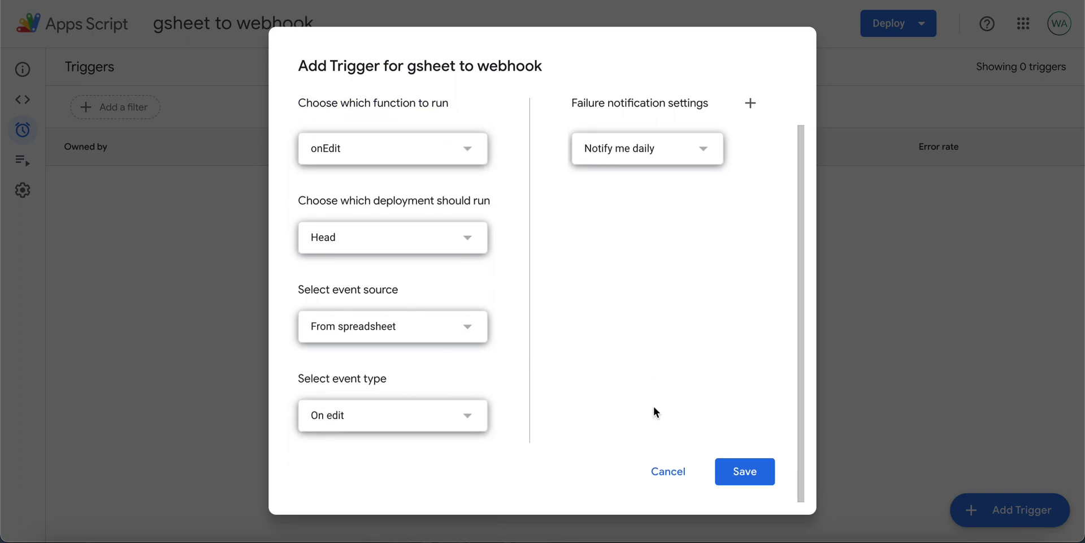
Step: Save the onEdit trigger and authorize 'gsheet to webhook' past the unverified-app warning
left_click(757, 473)
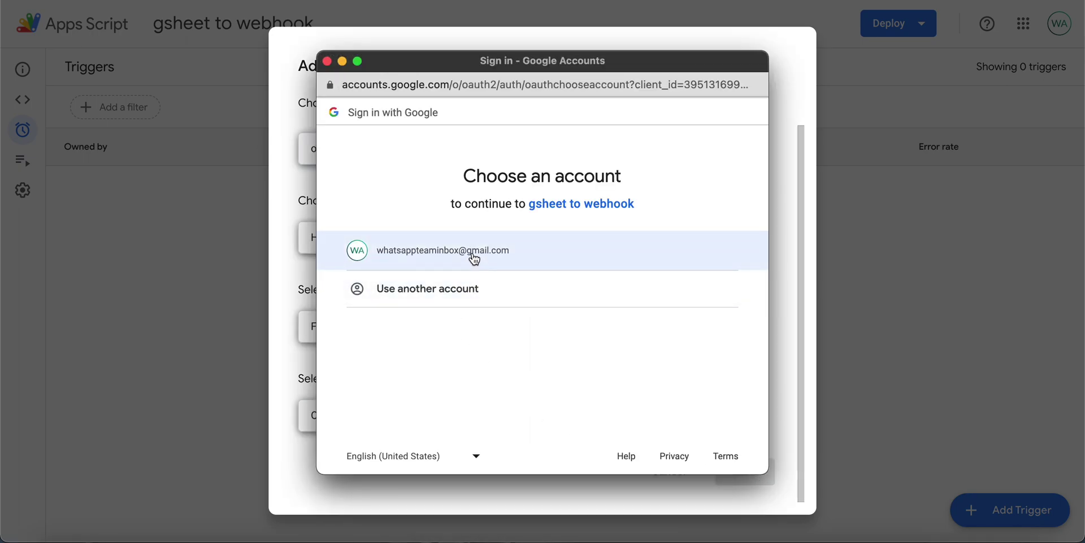
left_click(473, 255)
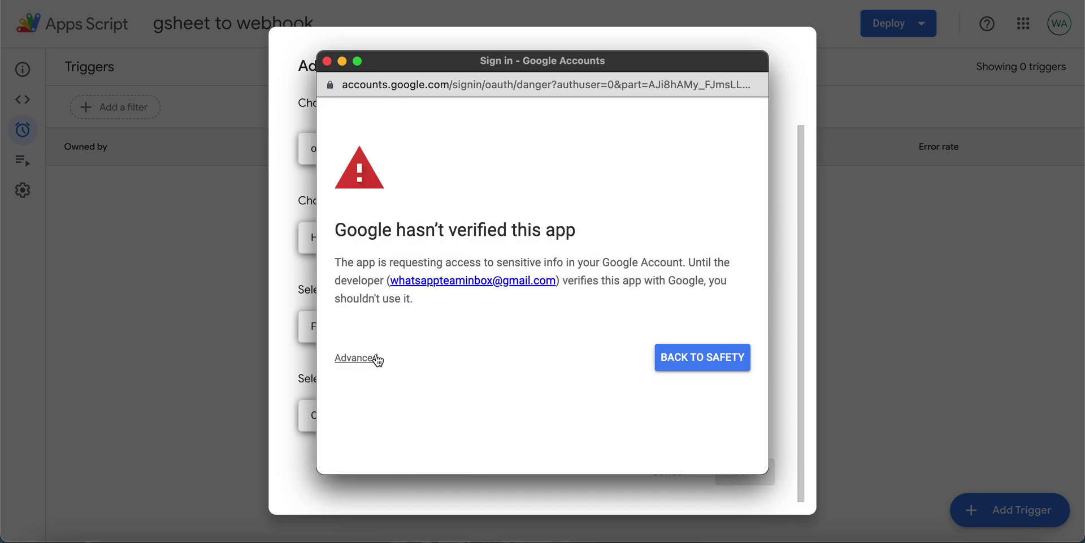
left_click(363, 361)
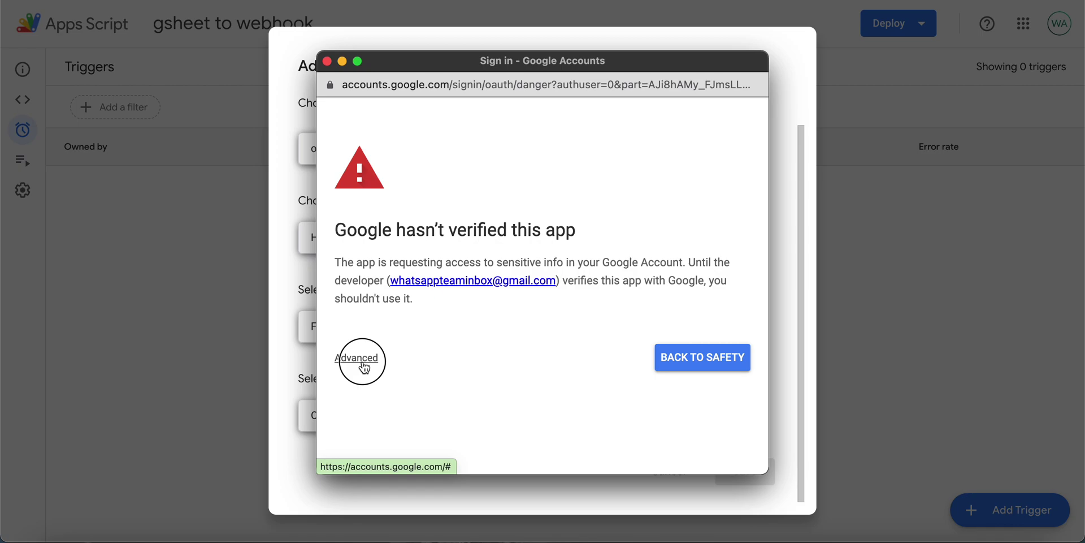
scroll(419, 363, "down", 2)
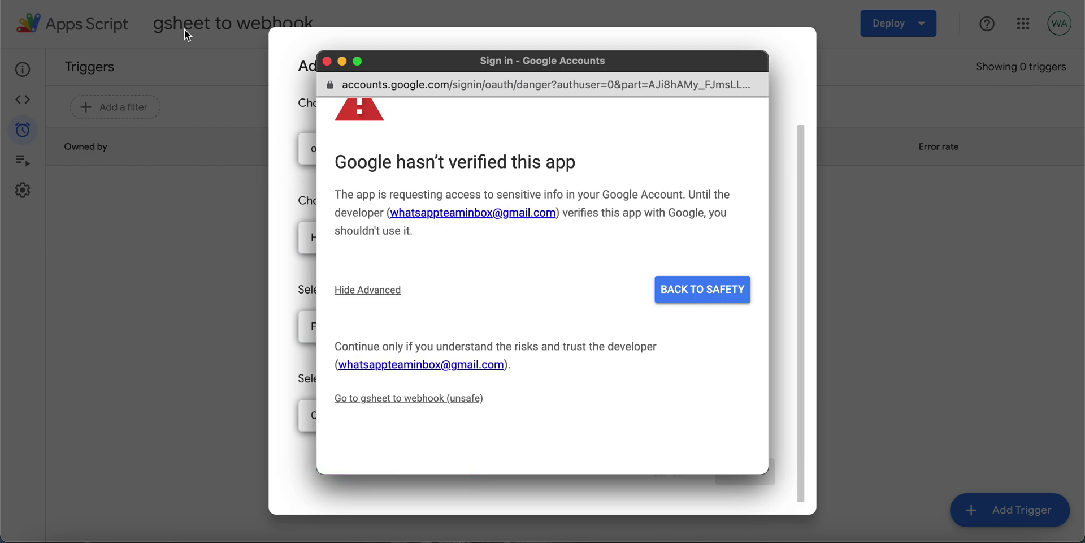
left_click(459, 400)
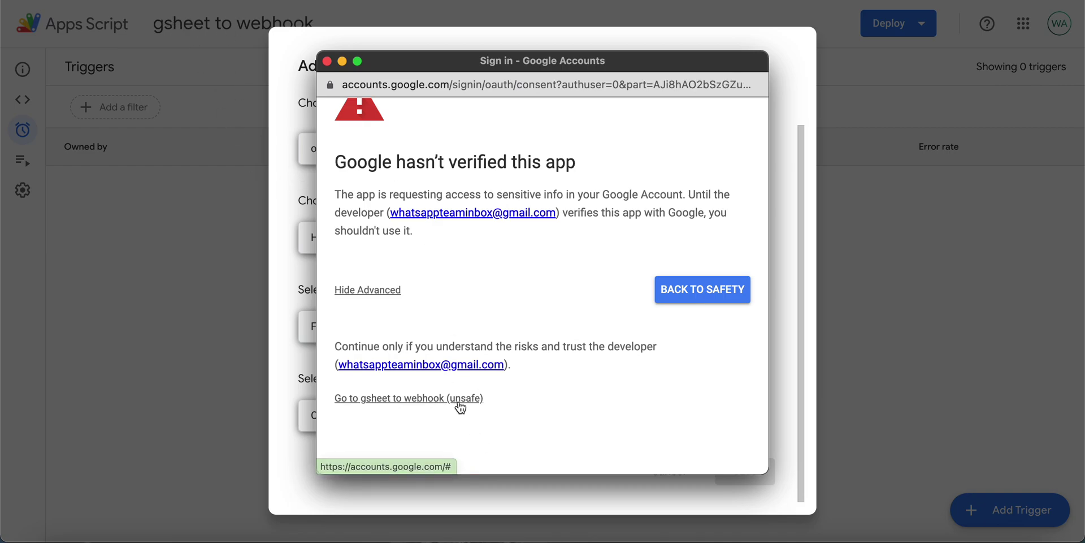
scroll(461, 407, "down", 5)
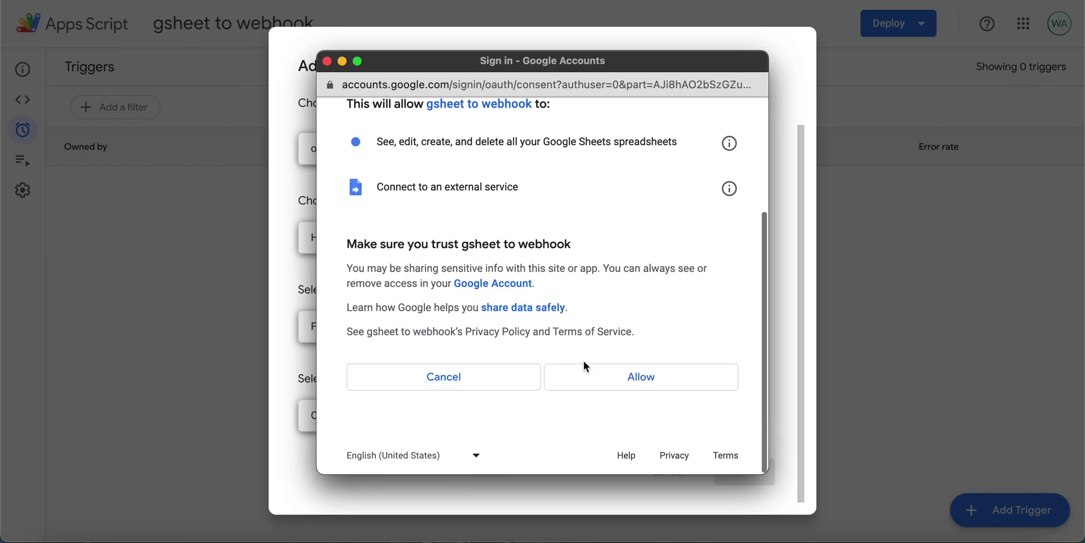
left_click(629, 385)
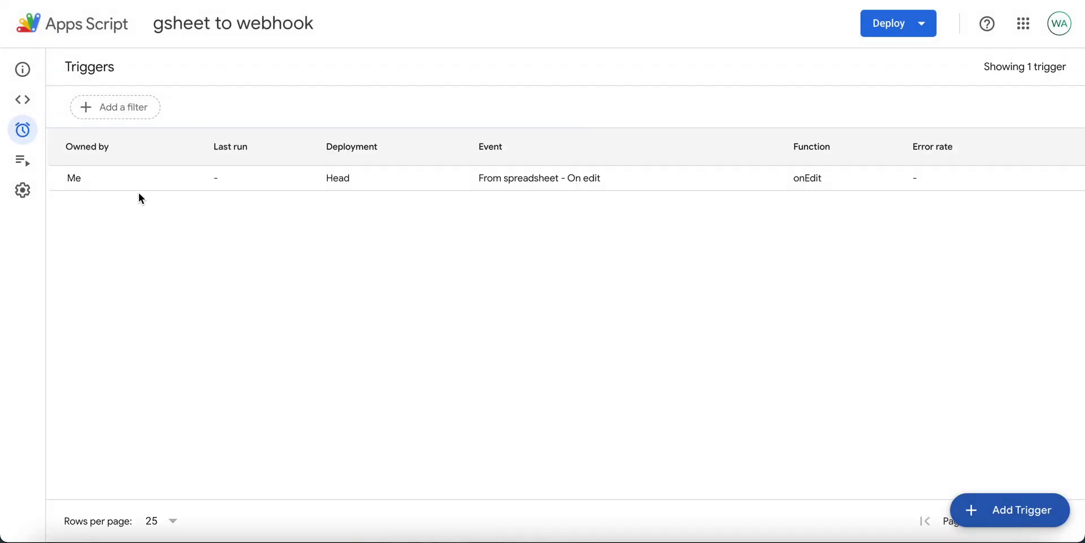
Step: Return to the script code, then start Capture Incoming Webhook in the Custom Webhook panel
left_click(37, 97)
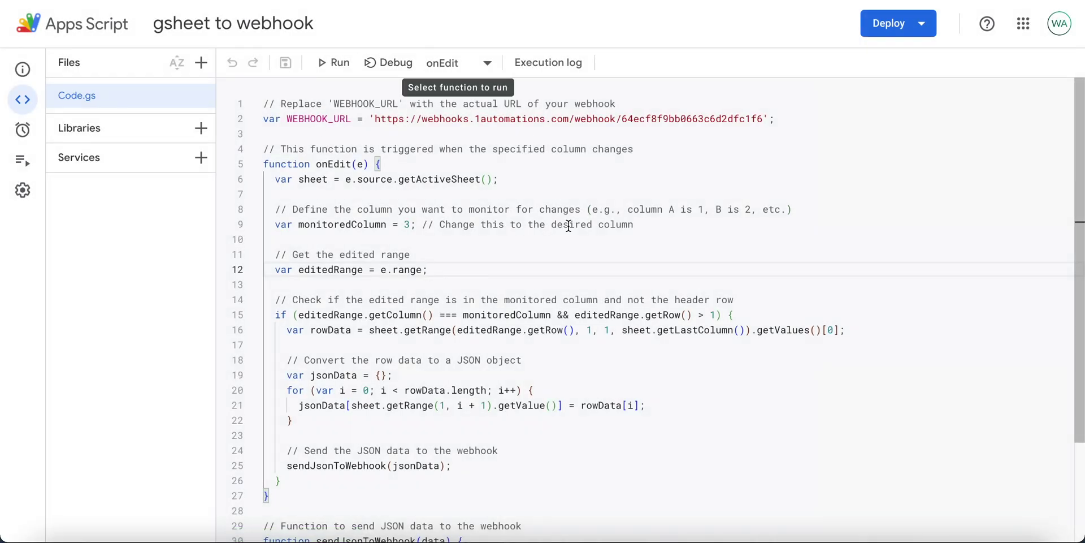
scroll(543, 354, "down", 2)
scroll(543, 360, "up", 2)
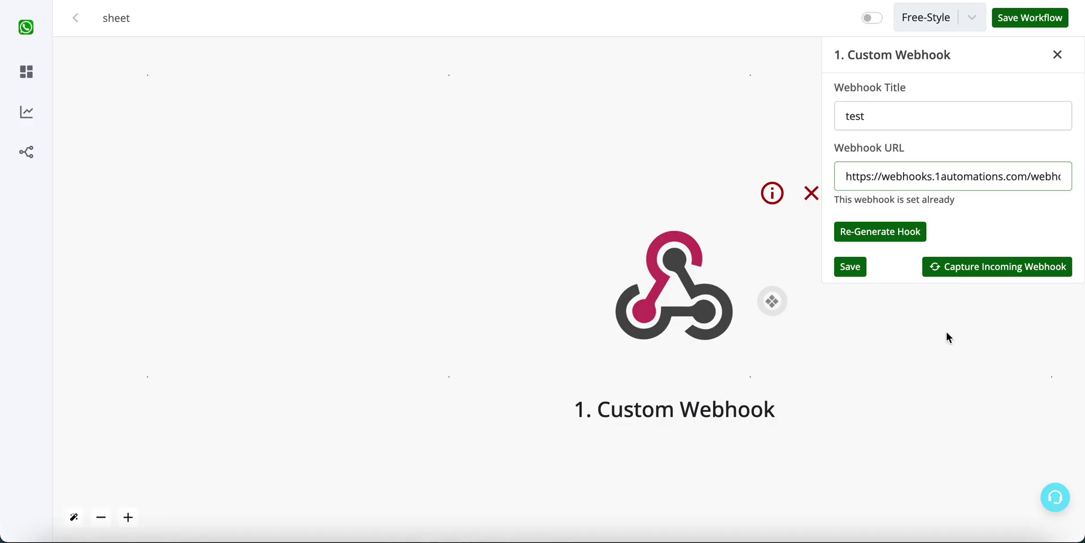
left_click(997, 270)
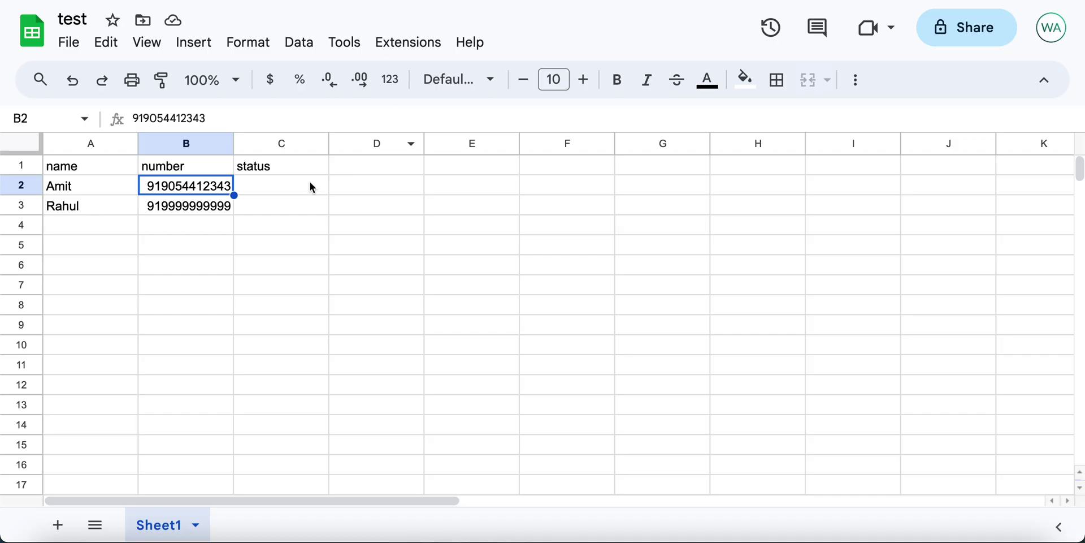
Step: Set the first contact's status cell C2 to 'done'
left_click(306, 191)
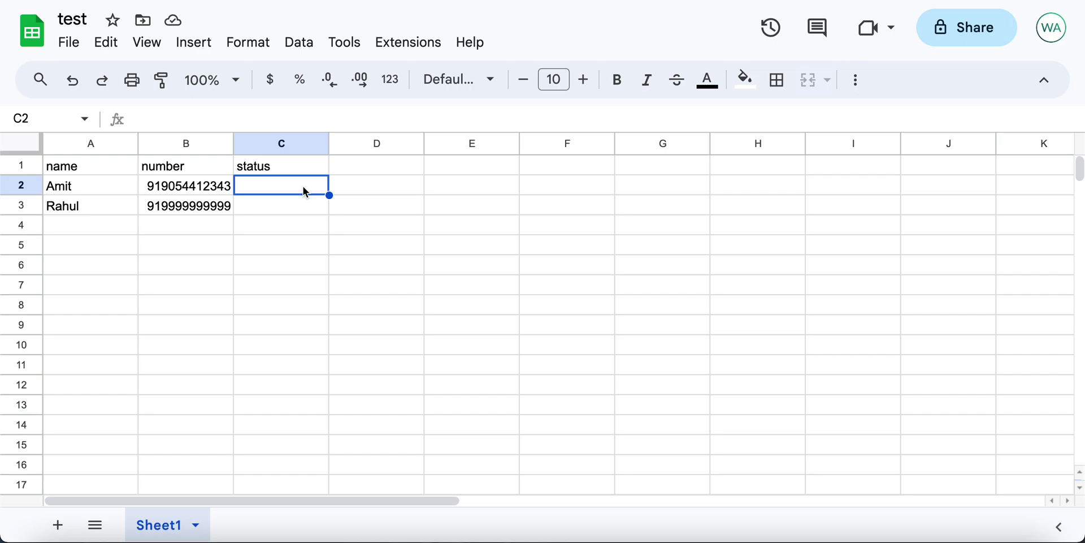
type("done")
key("Return")
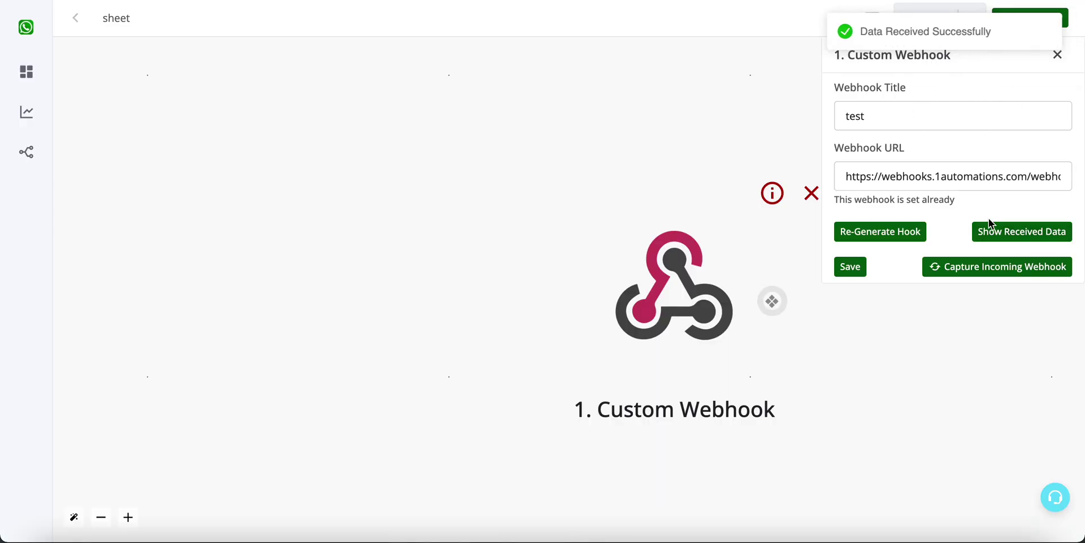
Step: Check the webhook's received name, number and status against row 2, then save the webhook step
left_click(998, 240)
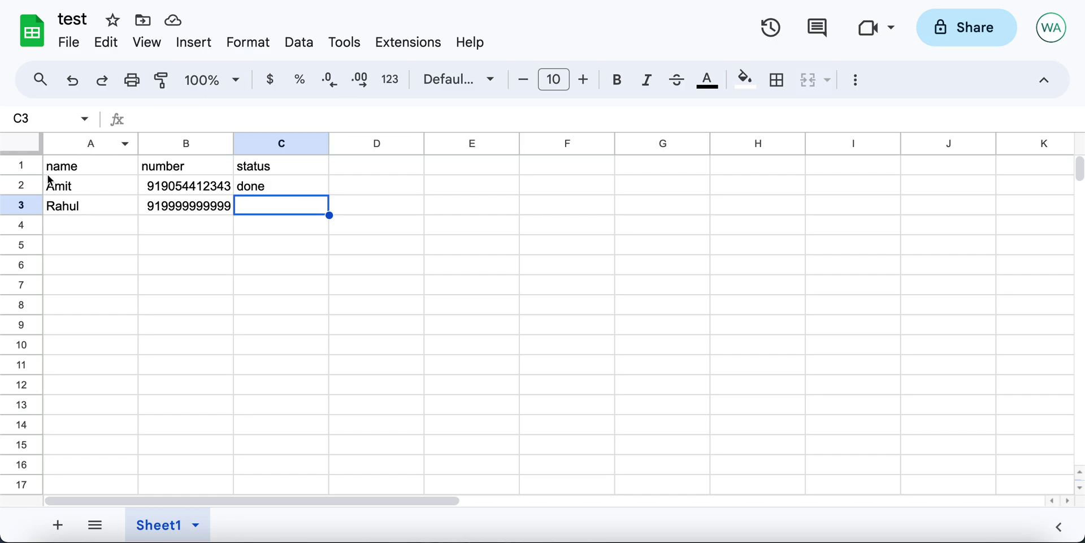
left_click(22, 186)
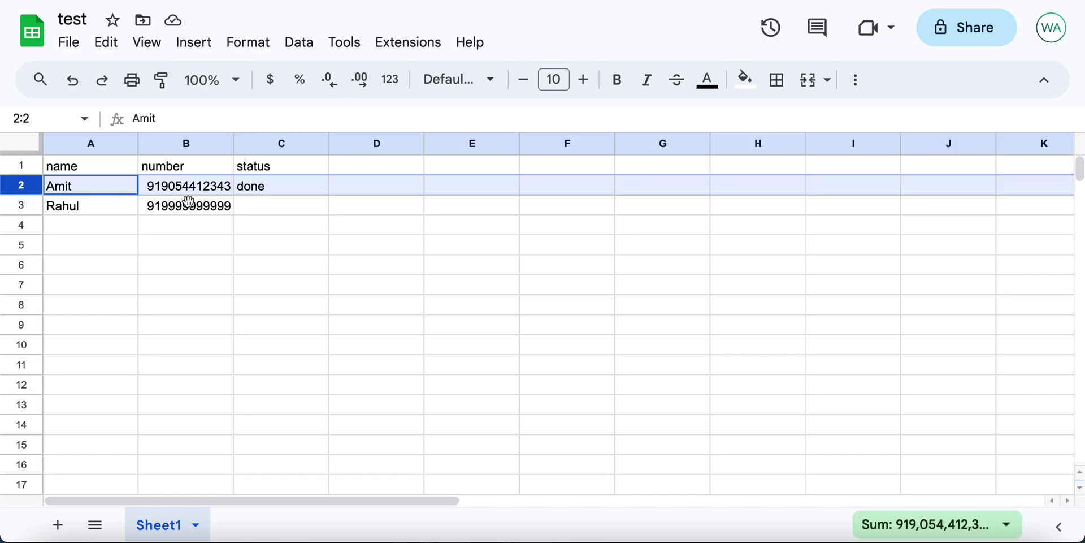
left_click(288, 292)
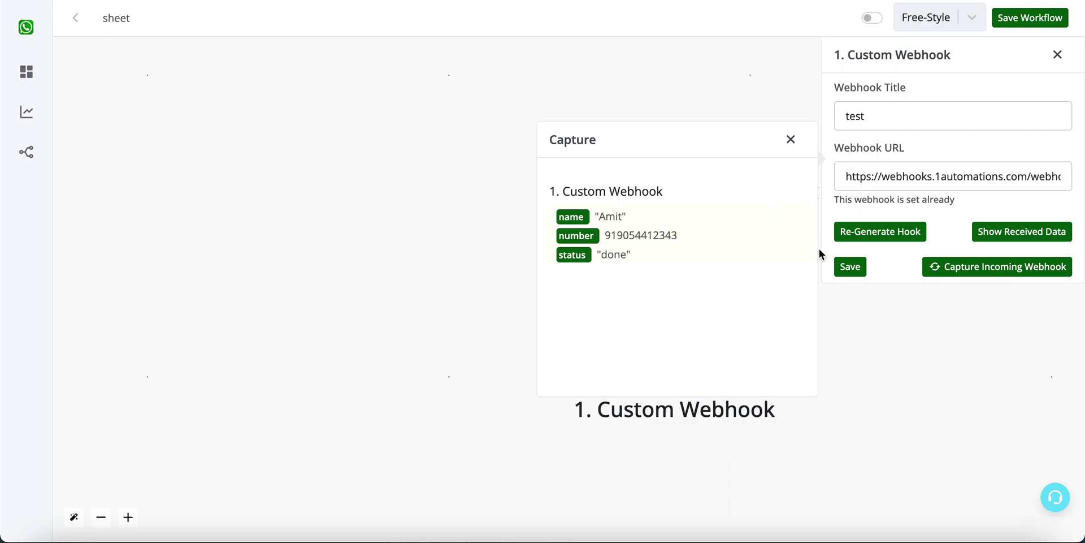
left_click(860, 273)
Step: Add a CRM Send Template Message step after the Custom Webhook
left_click(771, 300)
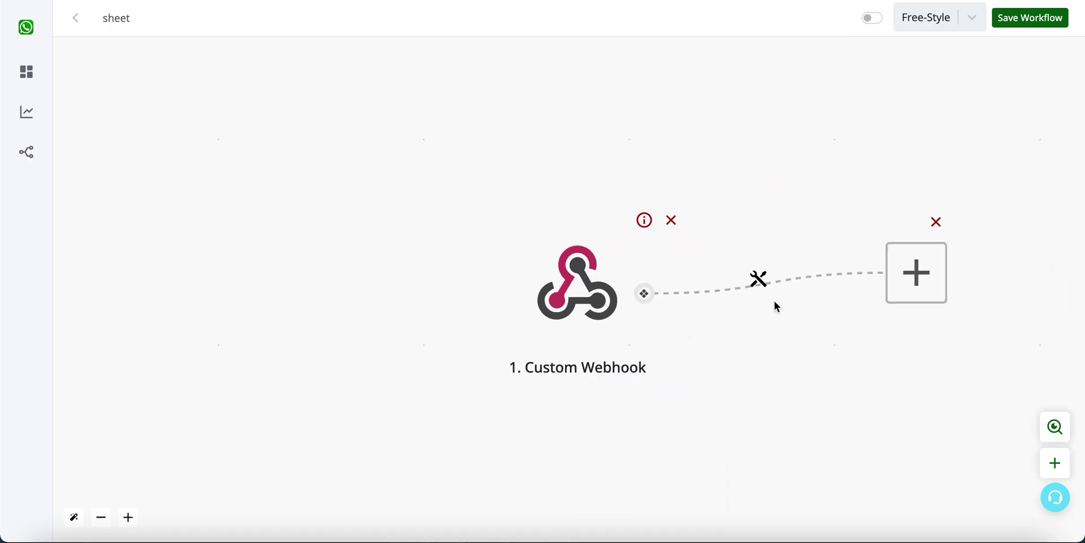
left_click(533, 279)
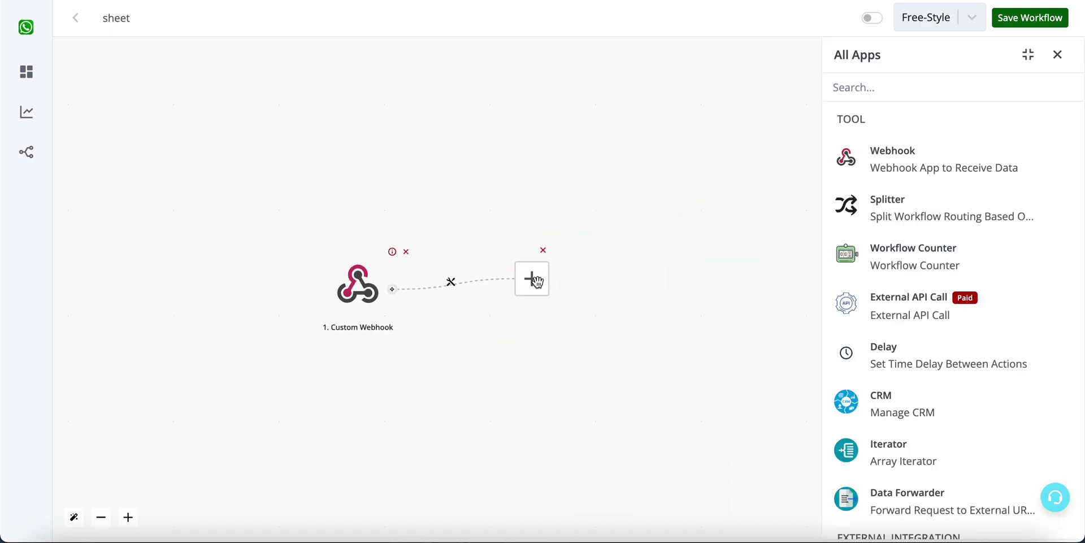
left_click(957, 364)
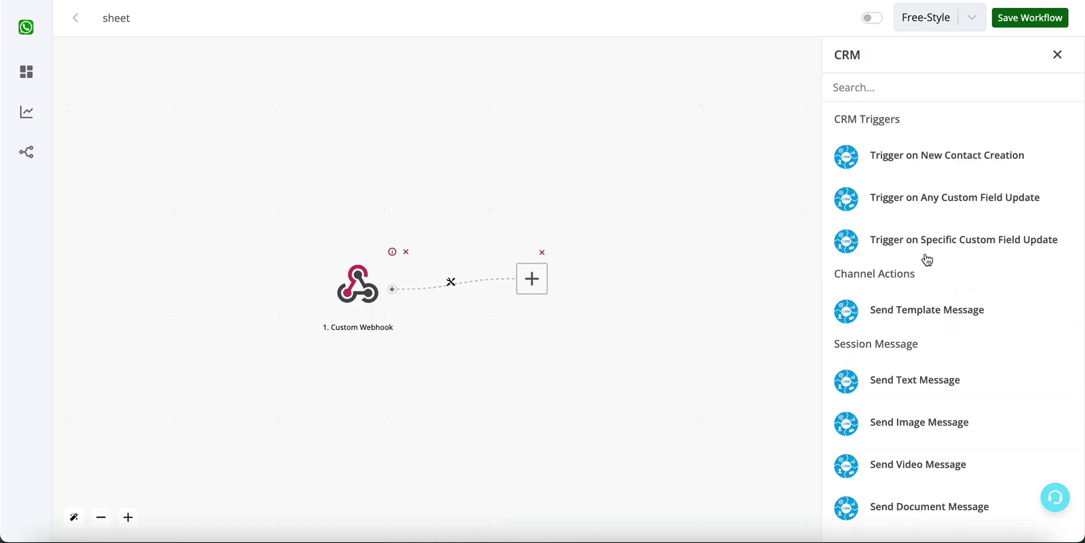
left_click(927, 311)
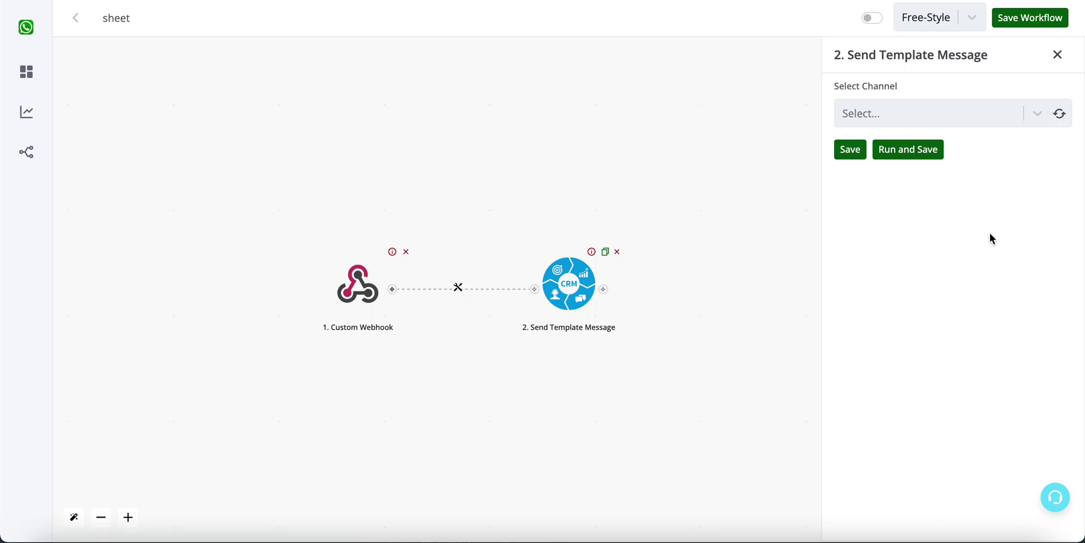
Step: Add another empty step after it, then select status column C in the test spreadsheet
left_click(609, 290)
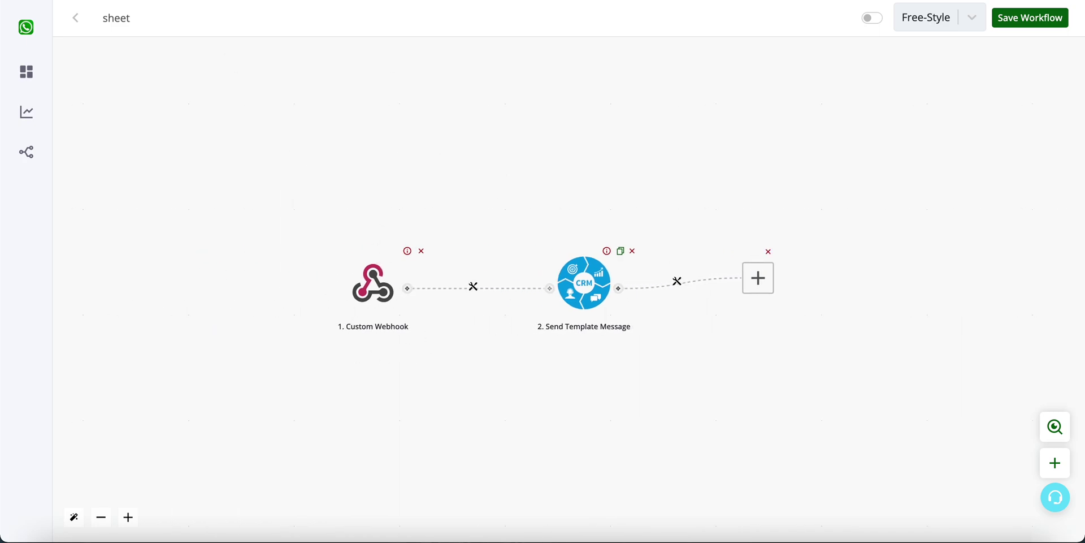
left_click(393, 1)
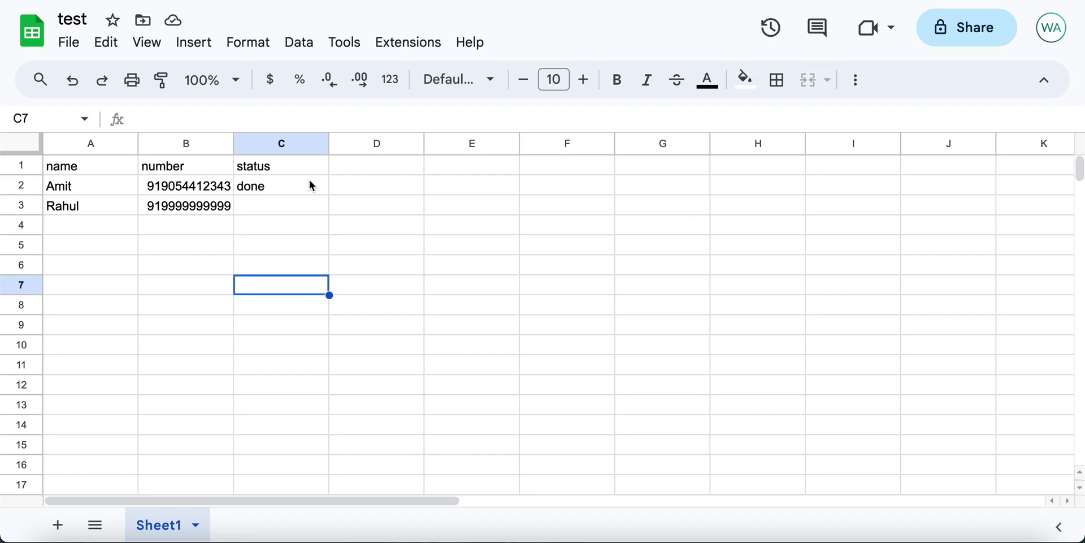
left_click(287, 146)
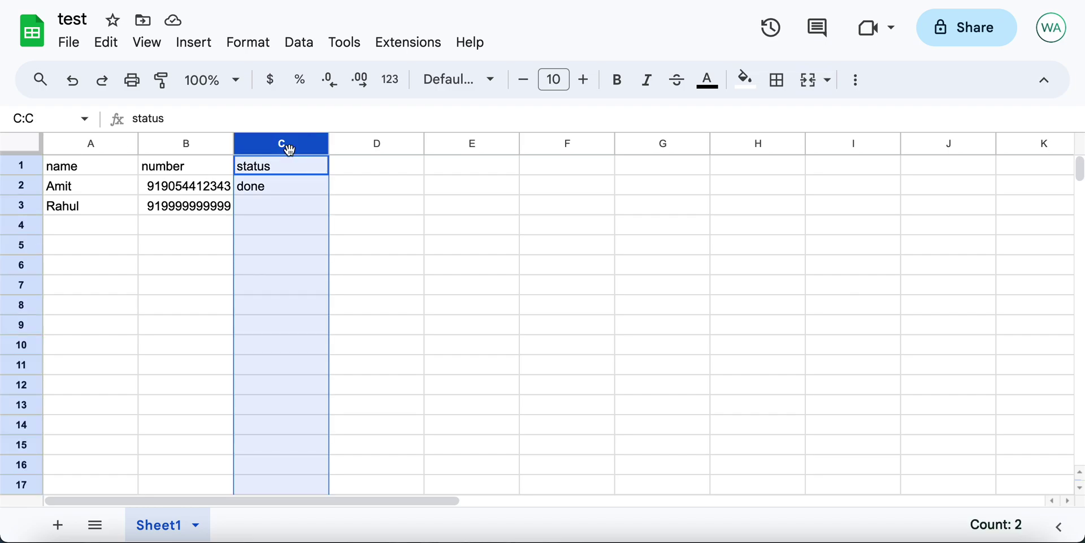